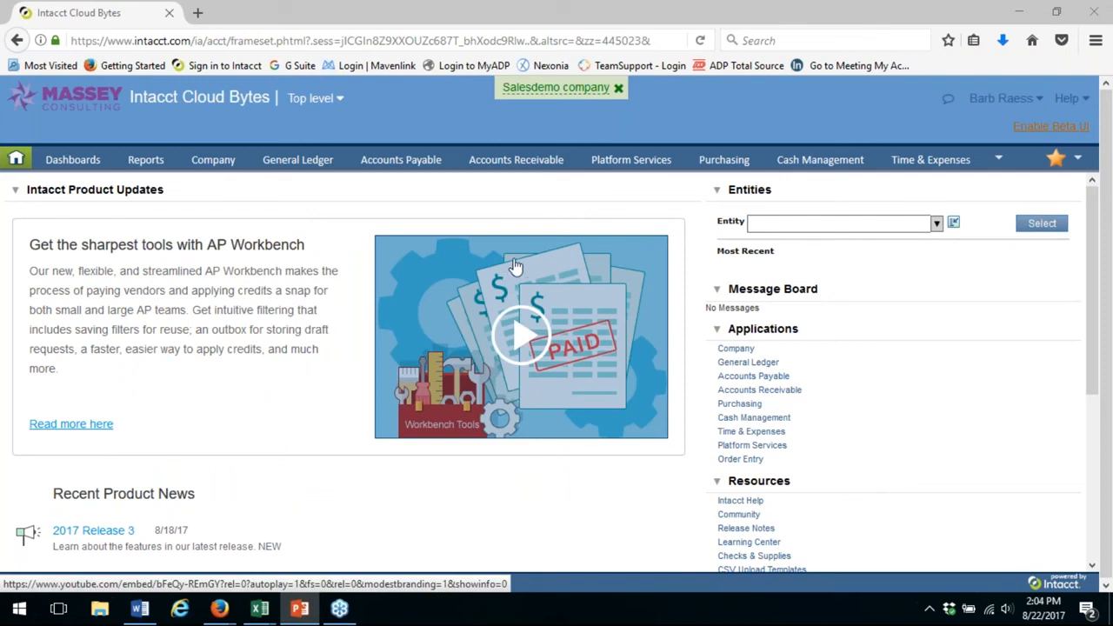
# Open the Sales by Rep list report for editing from the Platform Services custom reports
pyautogui.moveTo(653, 169)
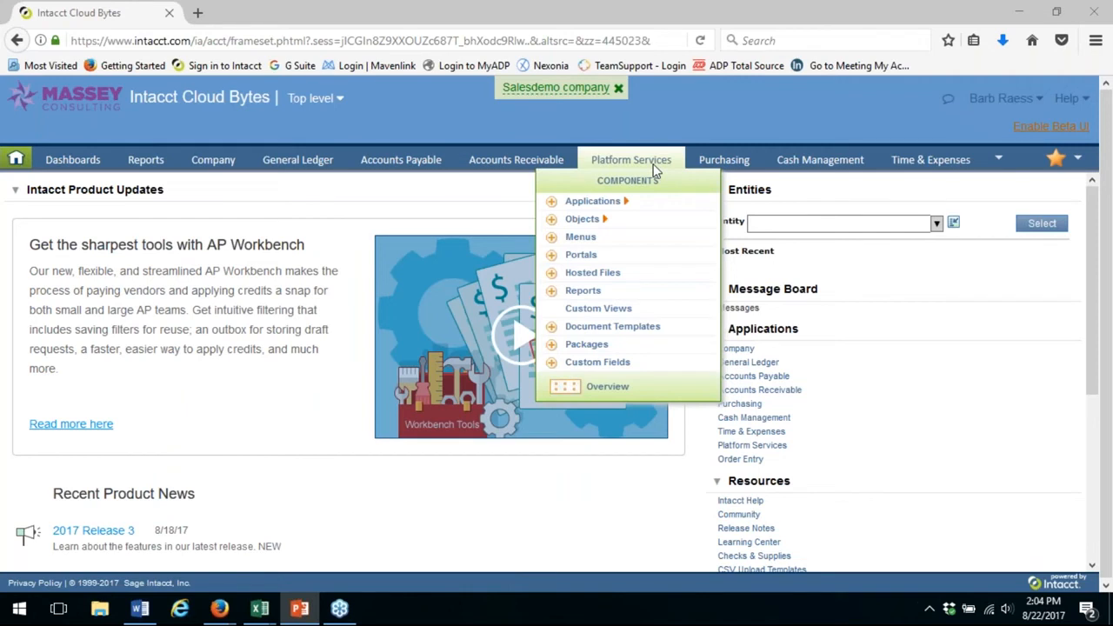
pyautogui.click(590, 294)
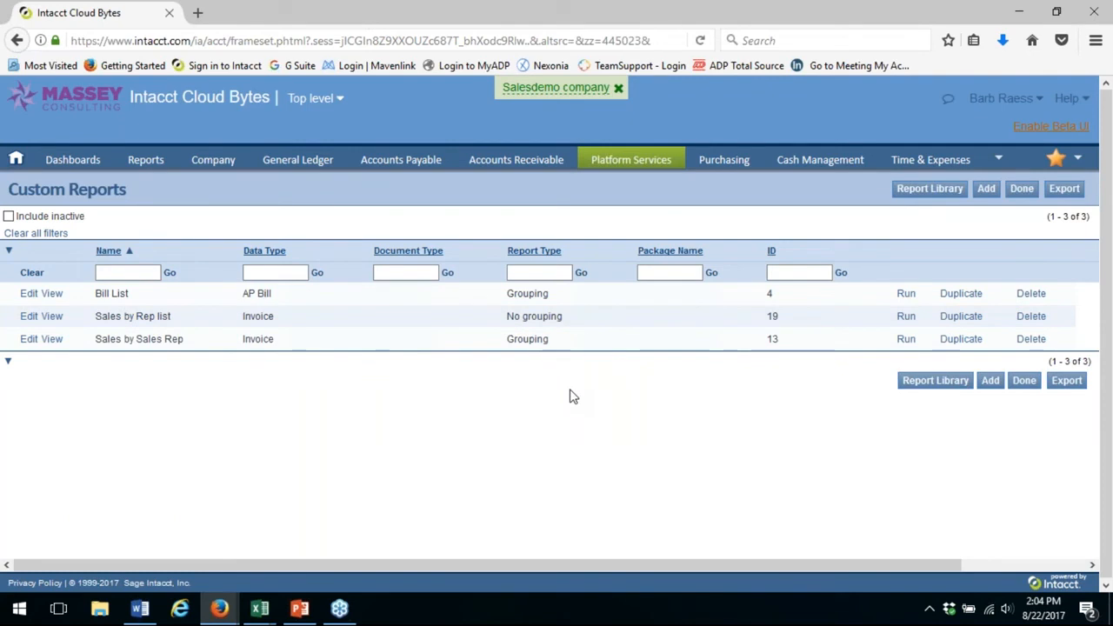
pyautogui.click(29, 318)
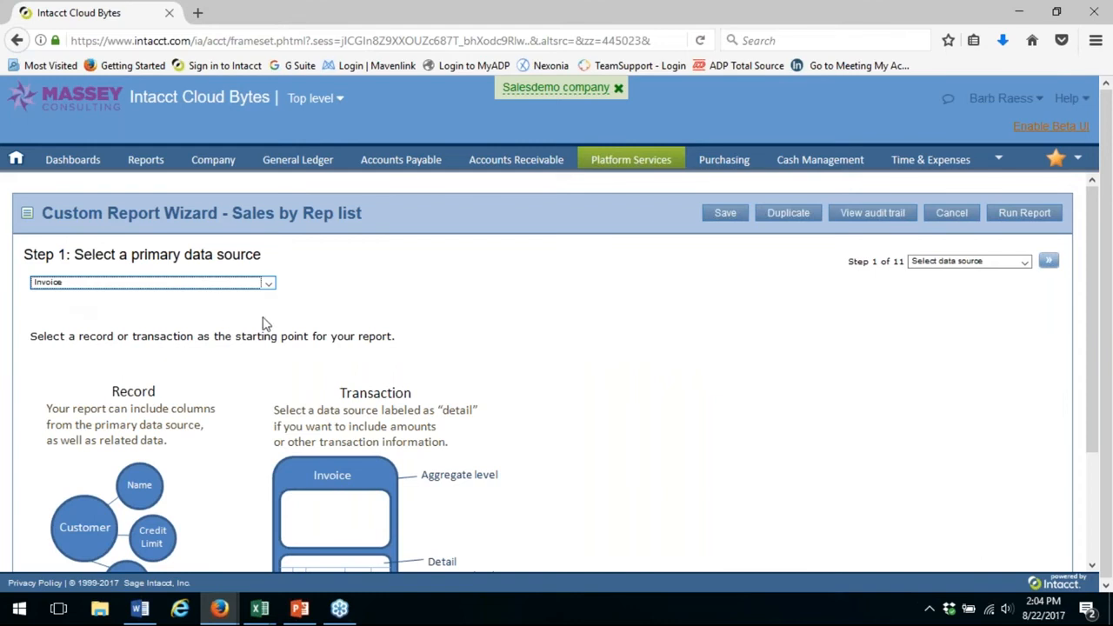
# Advance to the Add columns step and examine which invoice, customer and customer rep contact columns are selected
pyautogui.click(1049, 263)
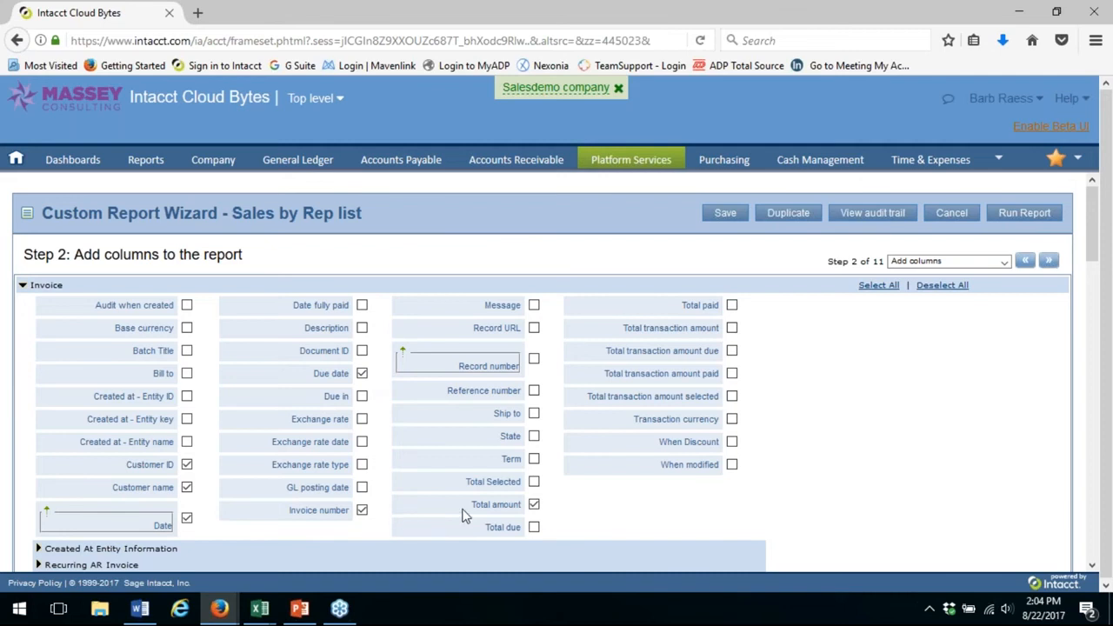
pyautogui.scroll(-3, 469, 508)
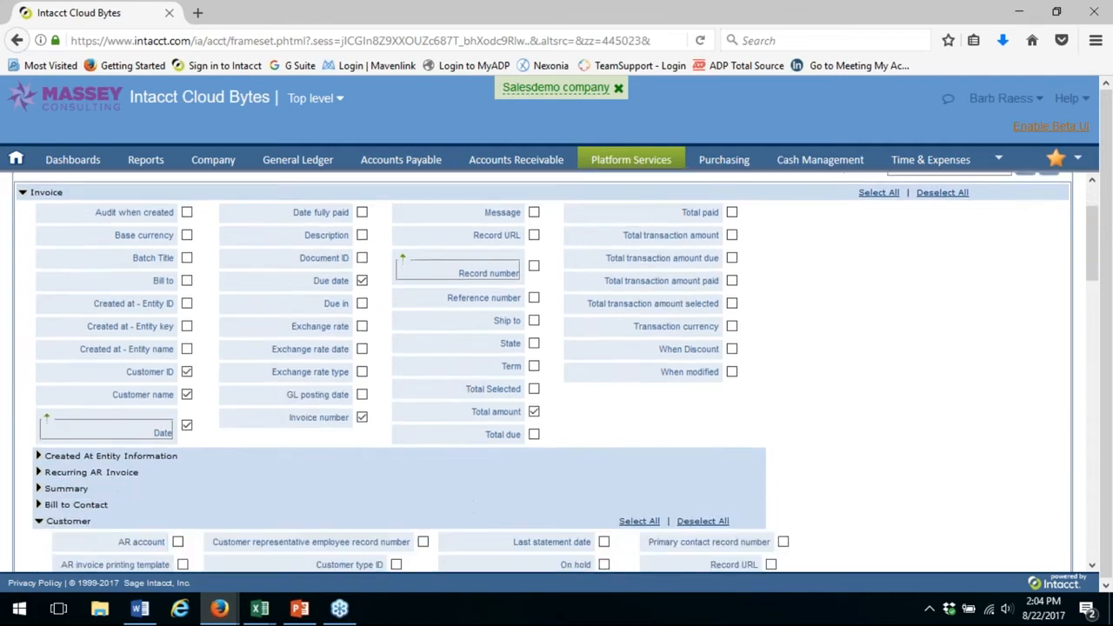
pyautogui.scroll(-10, 469, 508)
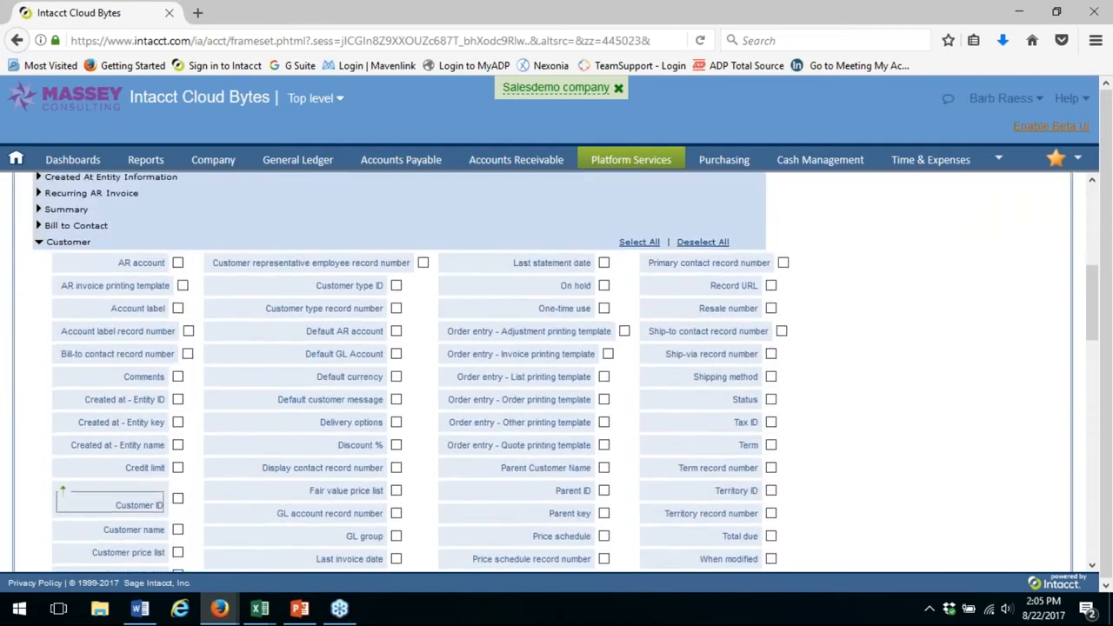
pyautogui.scroll(-5, 173, 433)
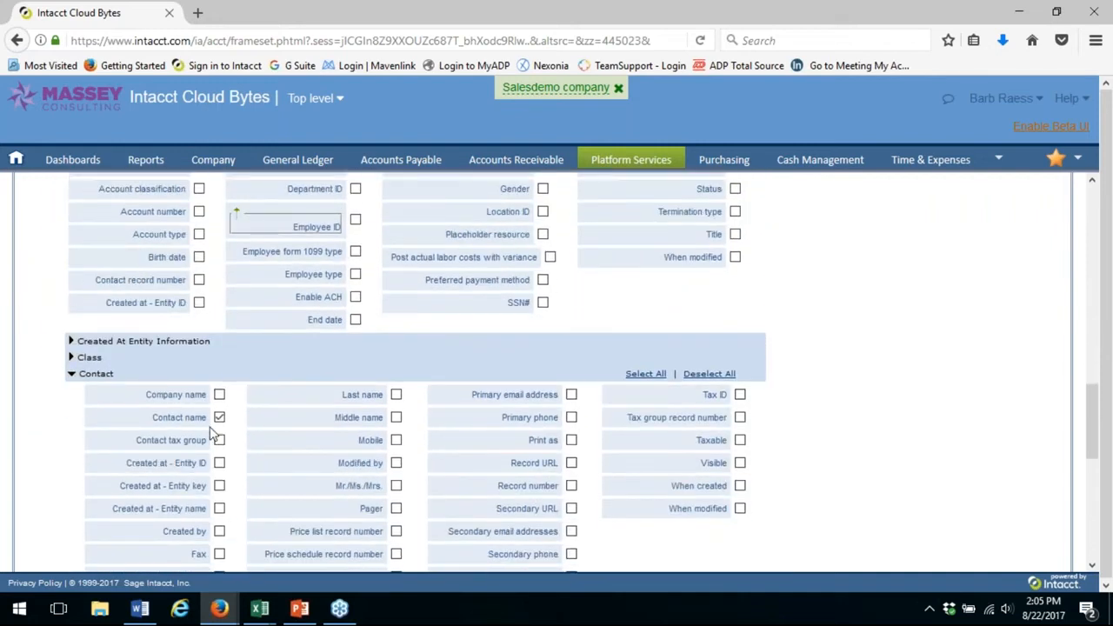
pyautogui.scroll(-2, 275, 427)
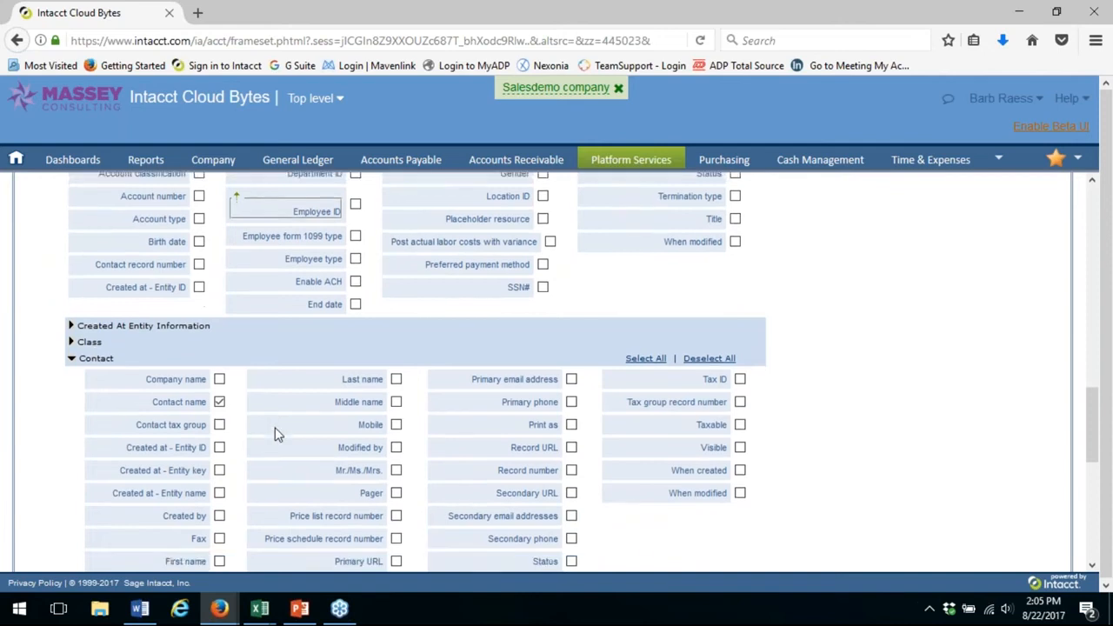
pyautogui.scroll(10, 970, 411)
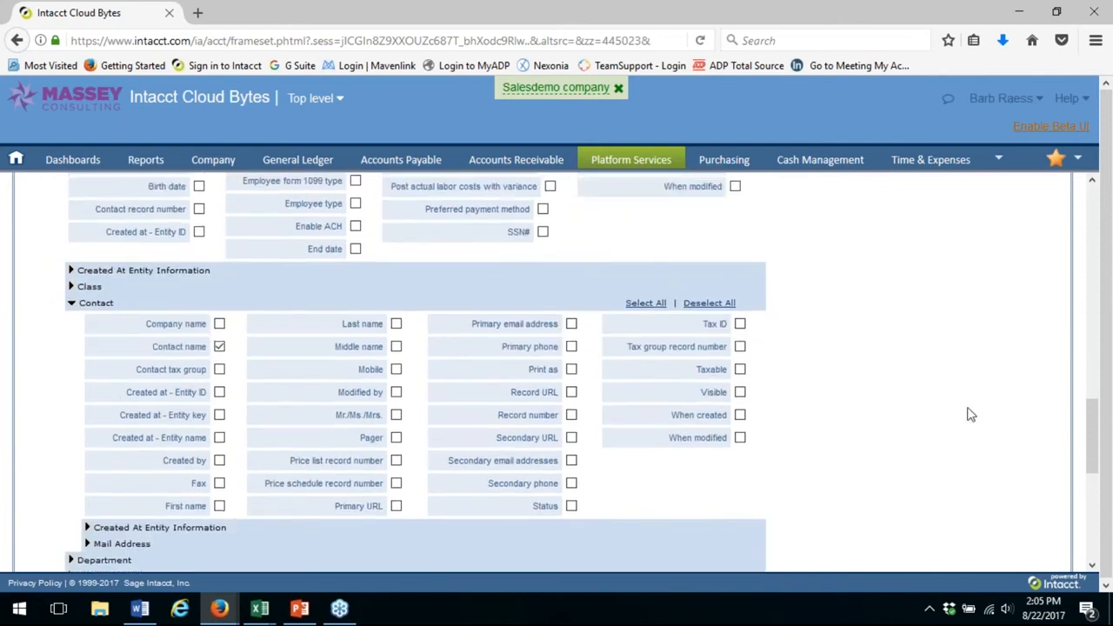
pyautogui.scroll(10, 970, 411)
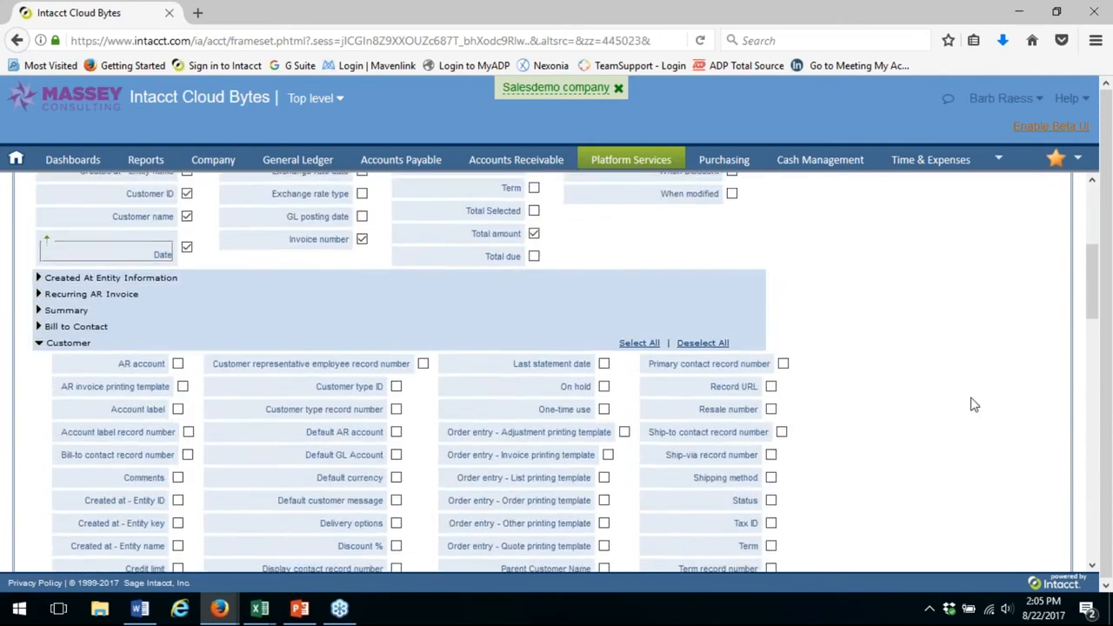
# Advance past the calculated columns to the column sequence step and examine the order and headings of the report columns
pyautogui.click(1050, 263)
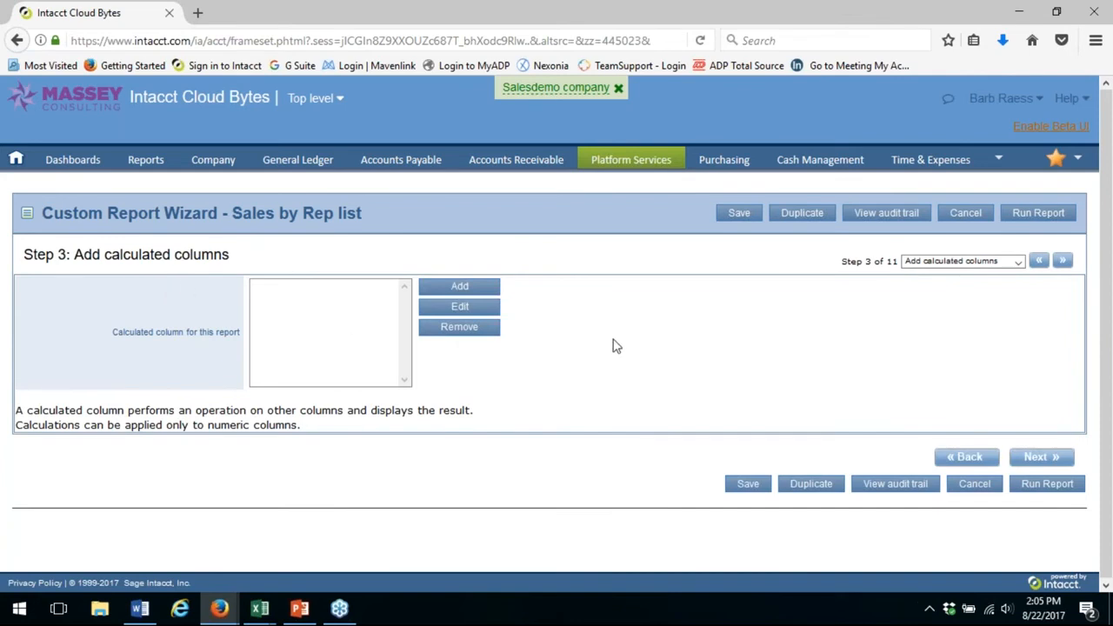
pyautogui.click(1064, 262)
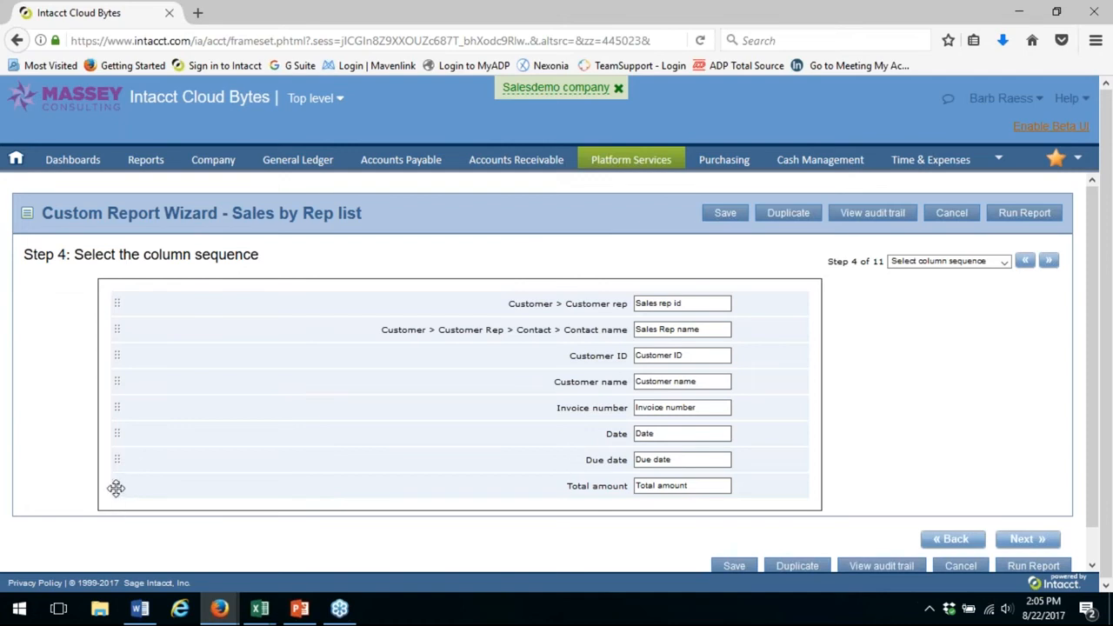
pyautogui.moveTo(116, 488)
pyautogui.mouseDown()
pyautogui.moveTo(124, 444)
pyautogui.moveTo(127, 496)
pyautogui.moveTo(131, 484)
pyautogui.mouseUp()
# Advance to the column totals step and examine the count, sum and average options for the invoice fields
pyautogui.click(1051, 262)
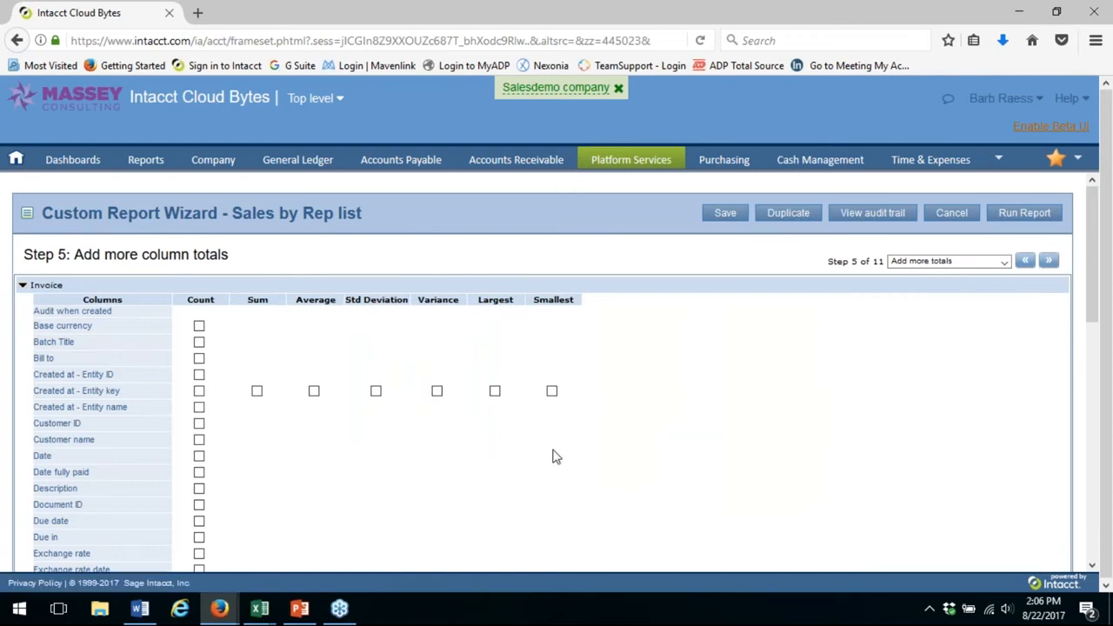
pyautogui.scroll(-5, 721, 432)
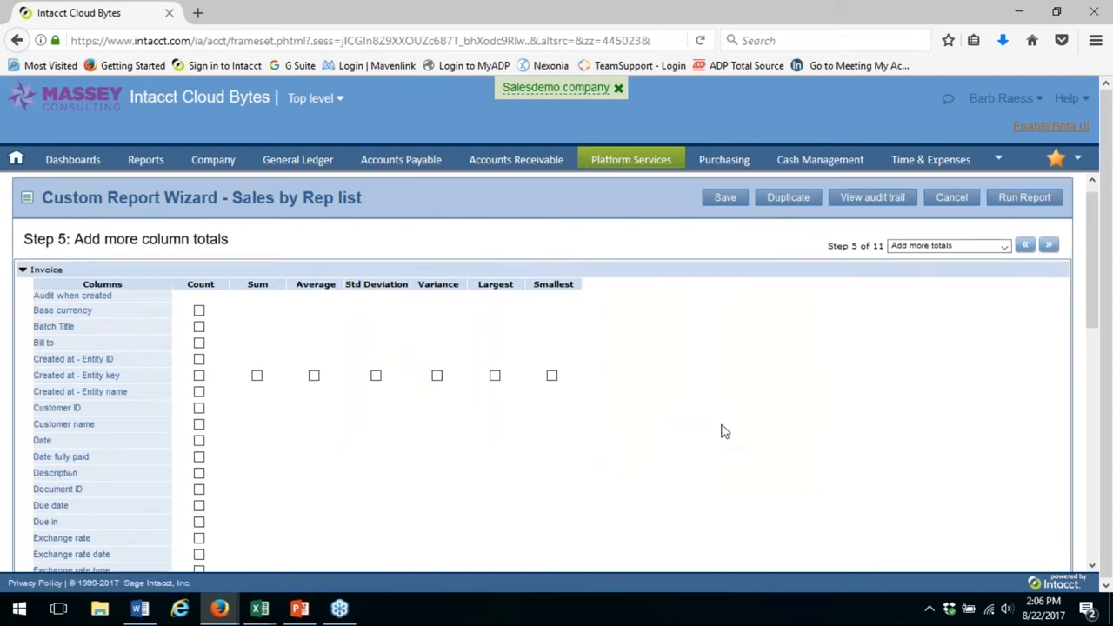
pyautogui.scroll(-2, 721, 432)
pyautogui.scroll(10, 721, 428)
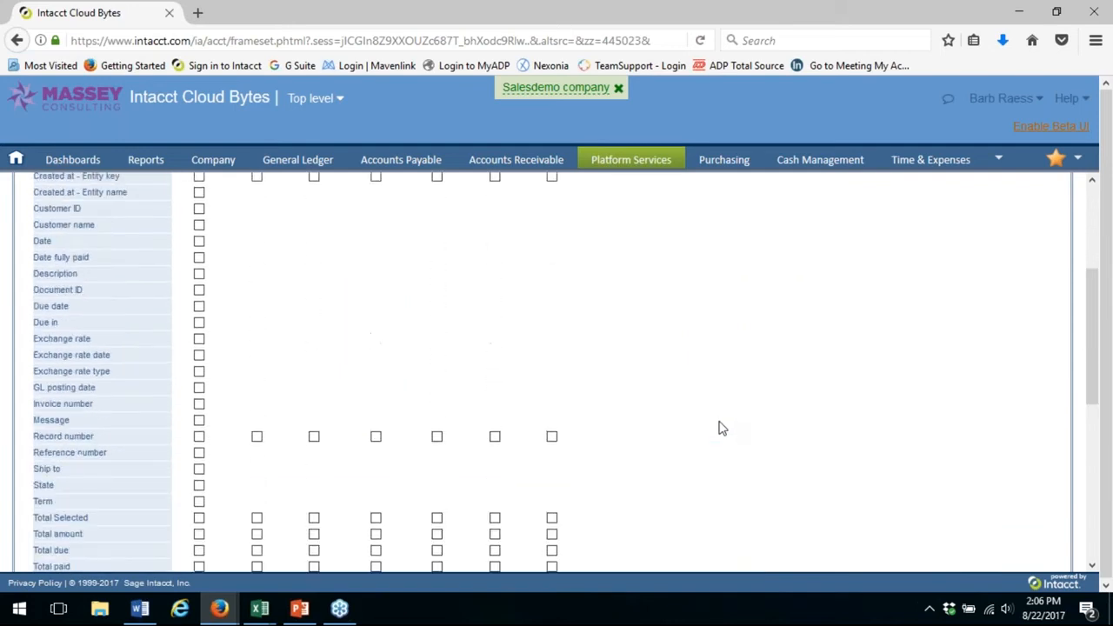
# Advance through the sort step to the report filter and examine the invoice columns available for filtering, leaving the filter set to None
pyautogui.click(1050, 262)
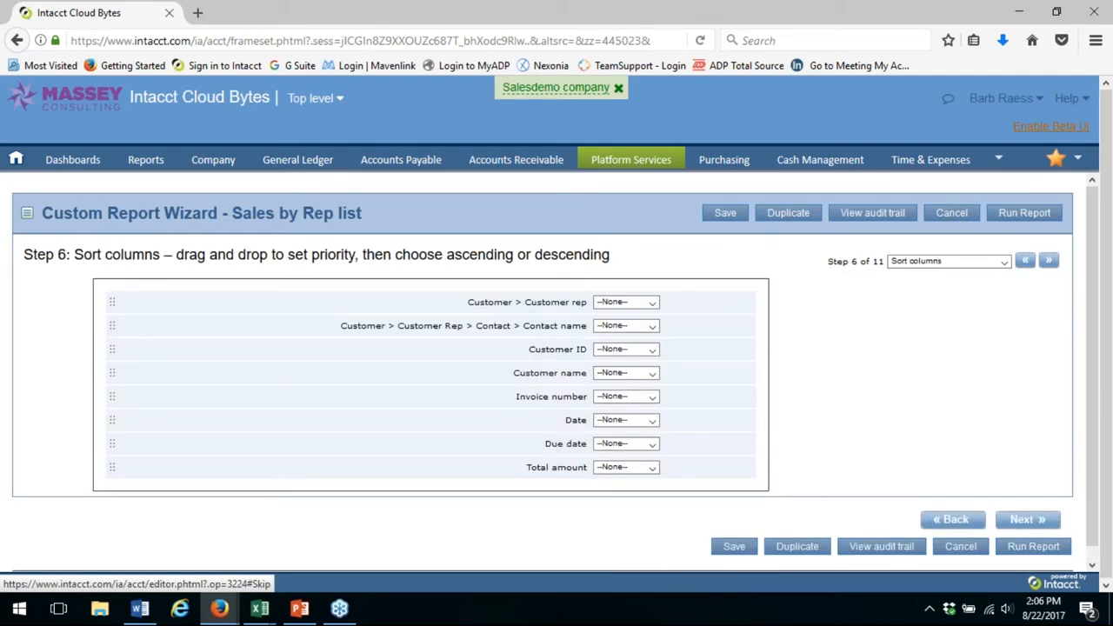
pyautogui.click(1049, 261)
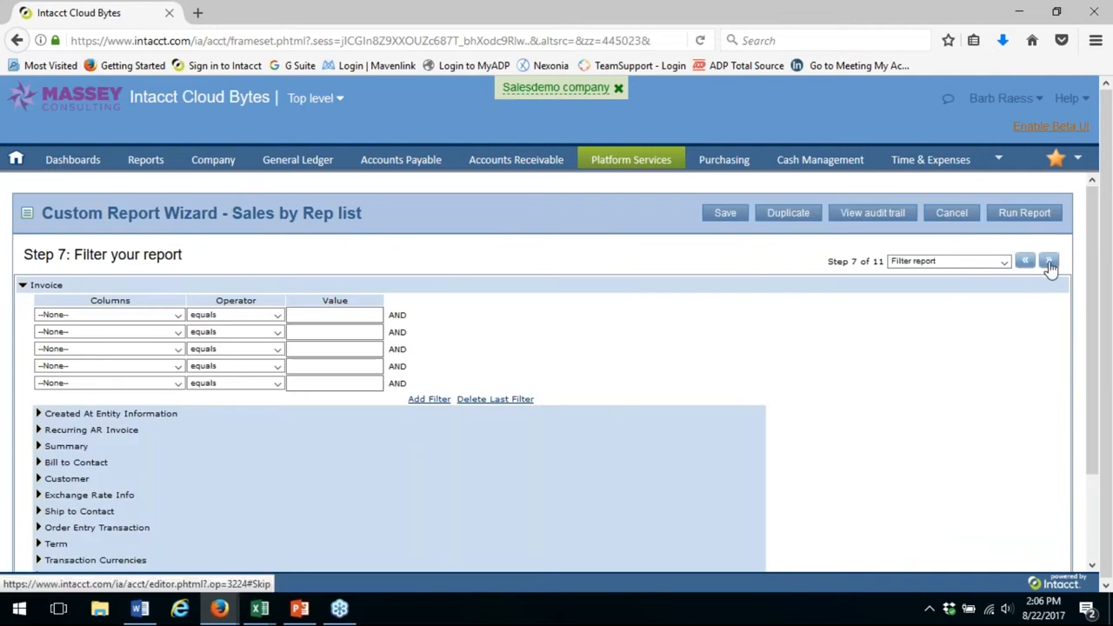
pyautogui.click(179, 315)
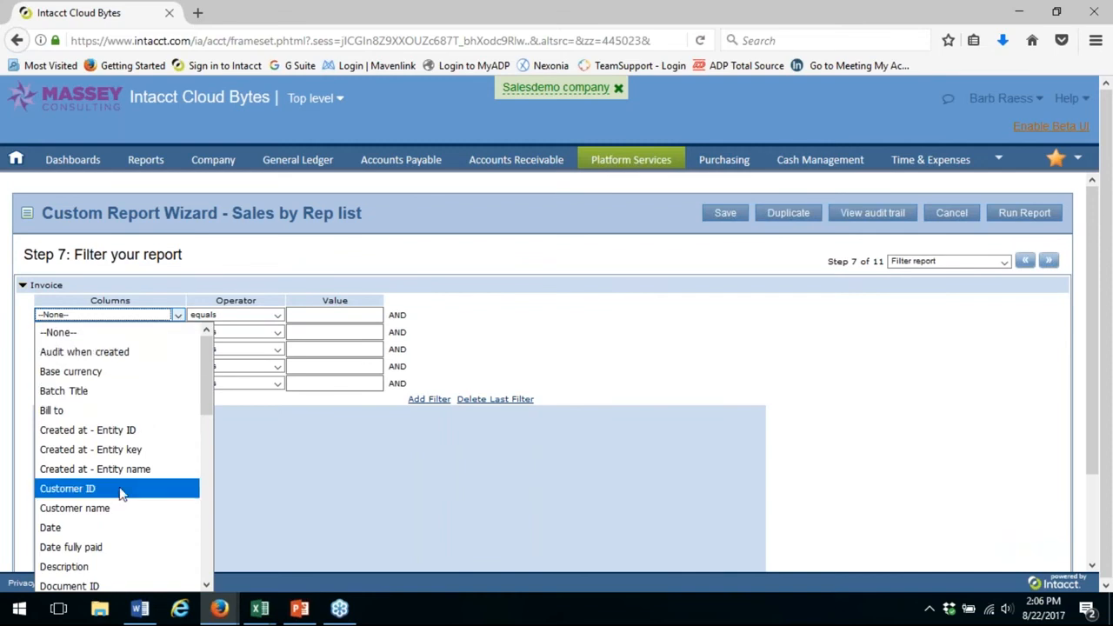
pyautogui.click(85, 336)
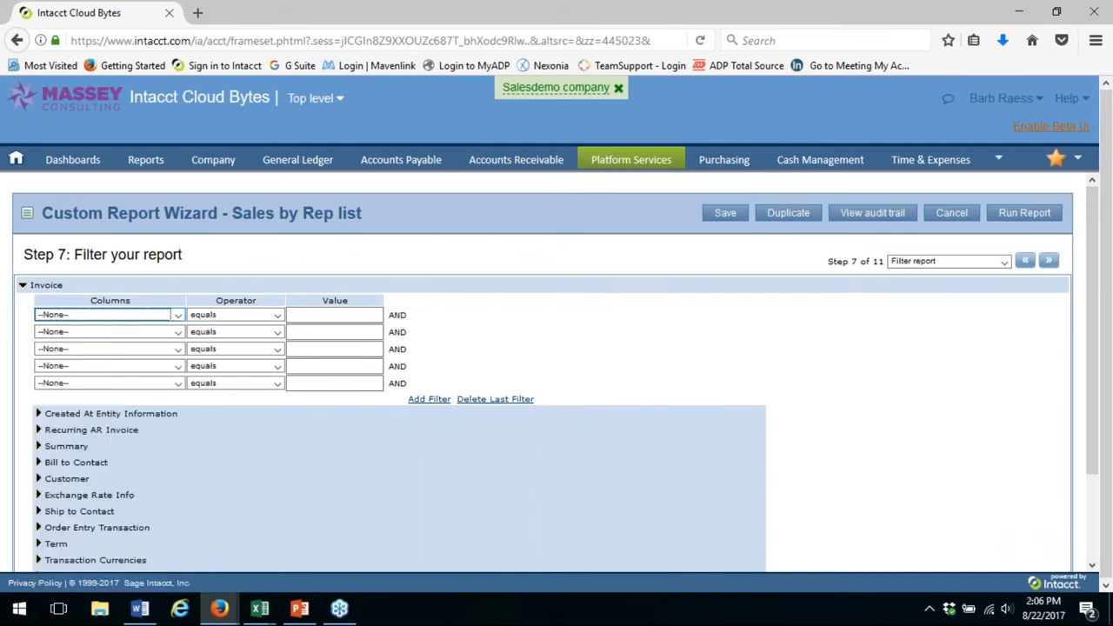
# Walk through the remaining wizard steps, from data grouping to Save and add to a menu, without changing any settings
pyautogui.click(1052, 265)
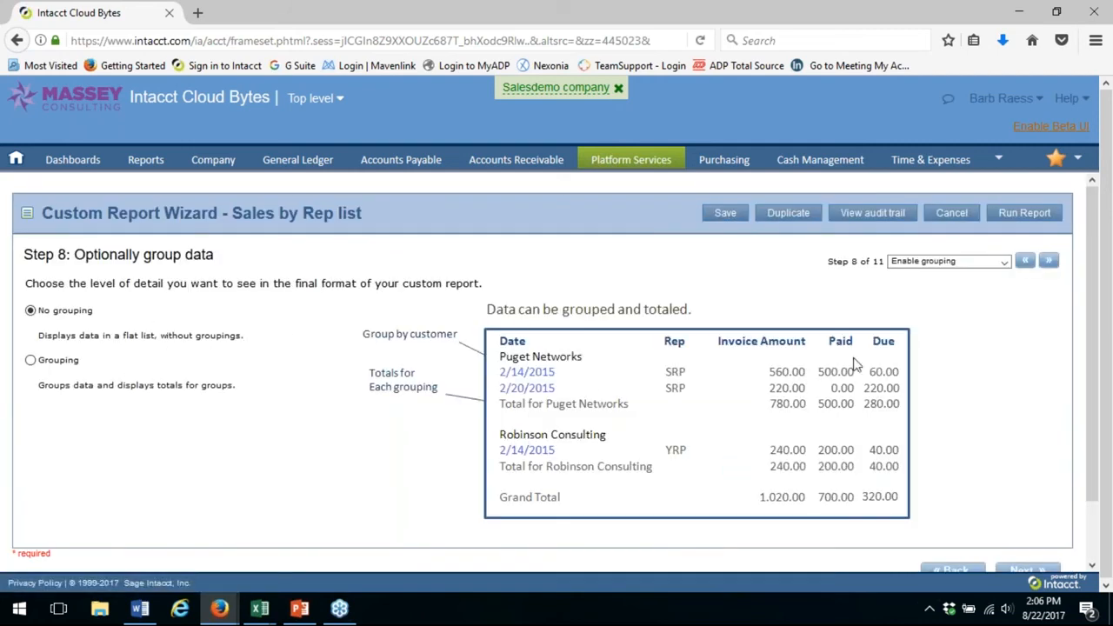
pyautogui.click(1050, 262)
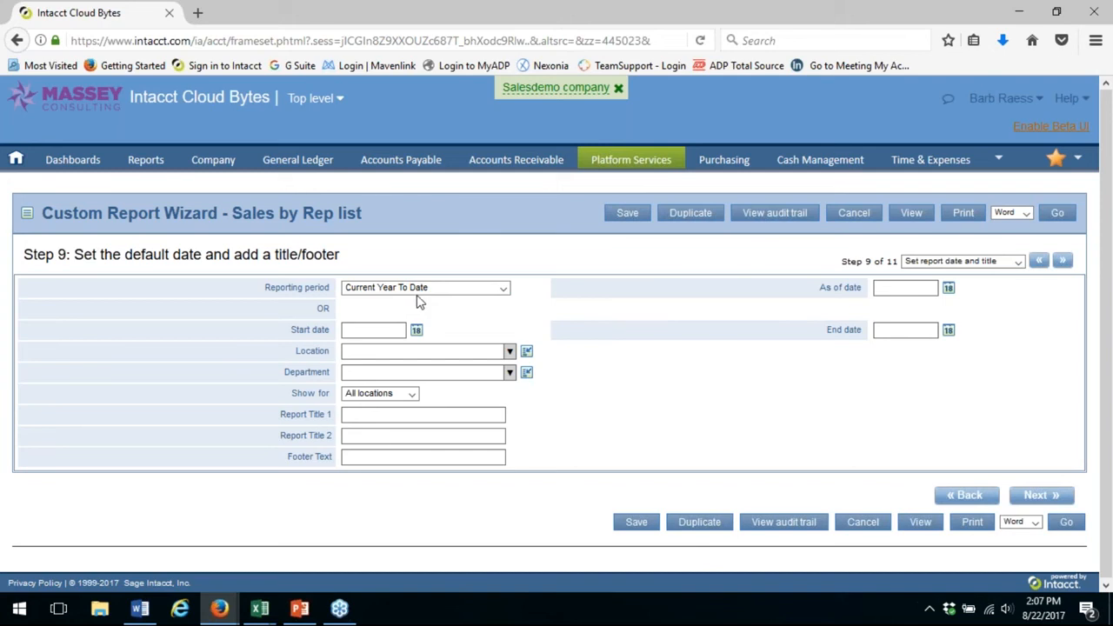
pyautogui.click(1064, 263)
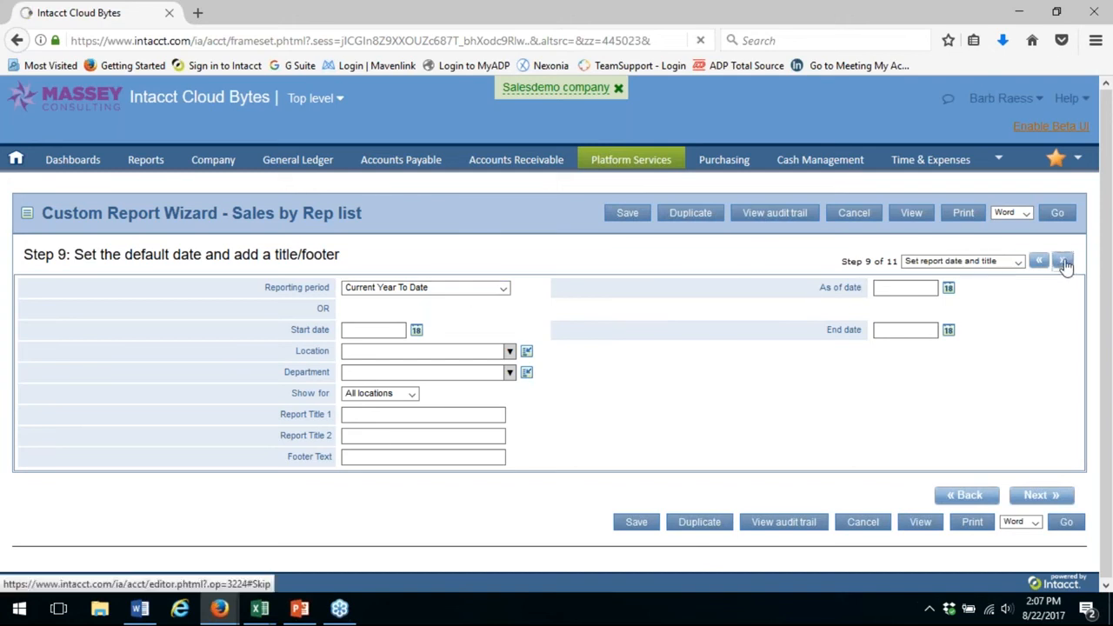
pyautogui.click(1064, 263)
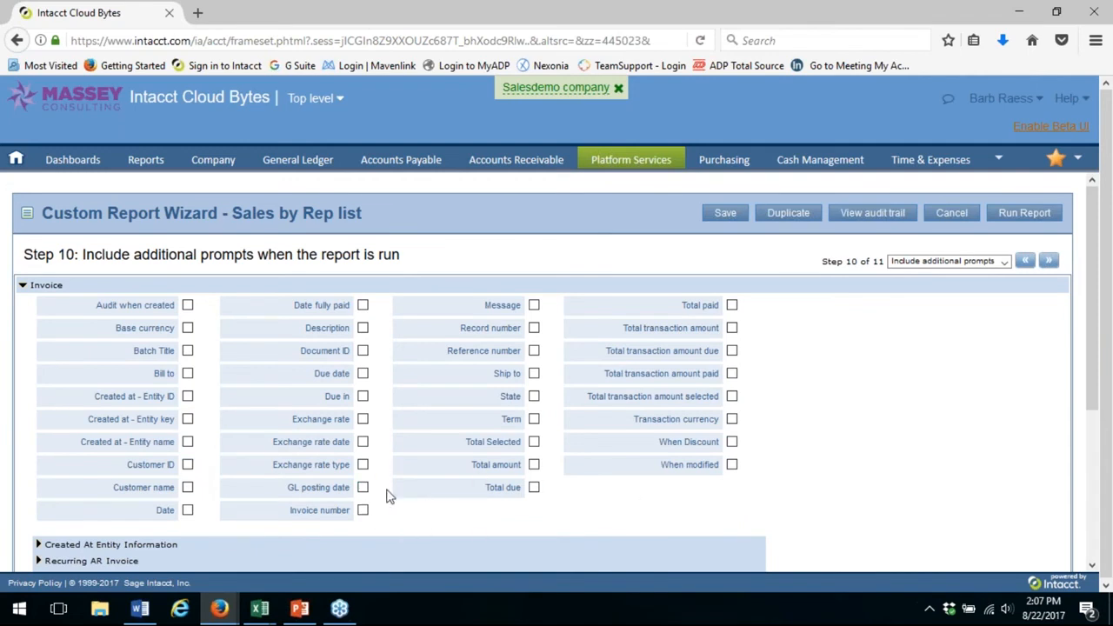
pyautogui.click(1050, 262)
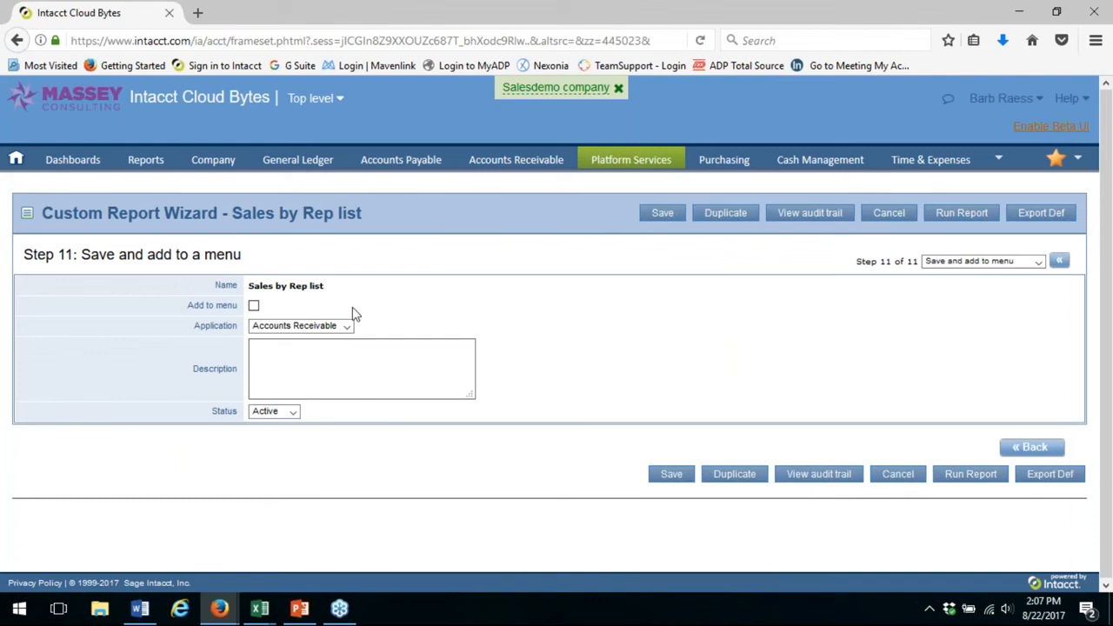
# Run and view the Sales by Rep list report for Current Year To Date, then close the output and cancel the wizard
pyautogui.click(963, 215)
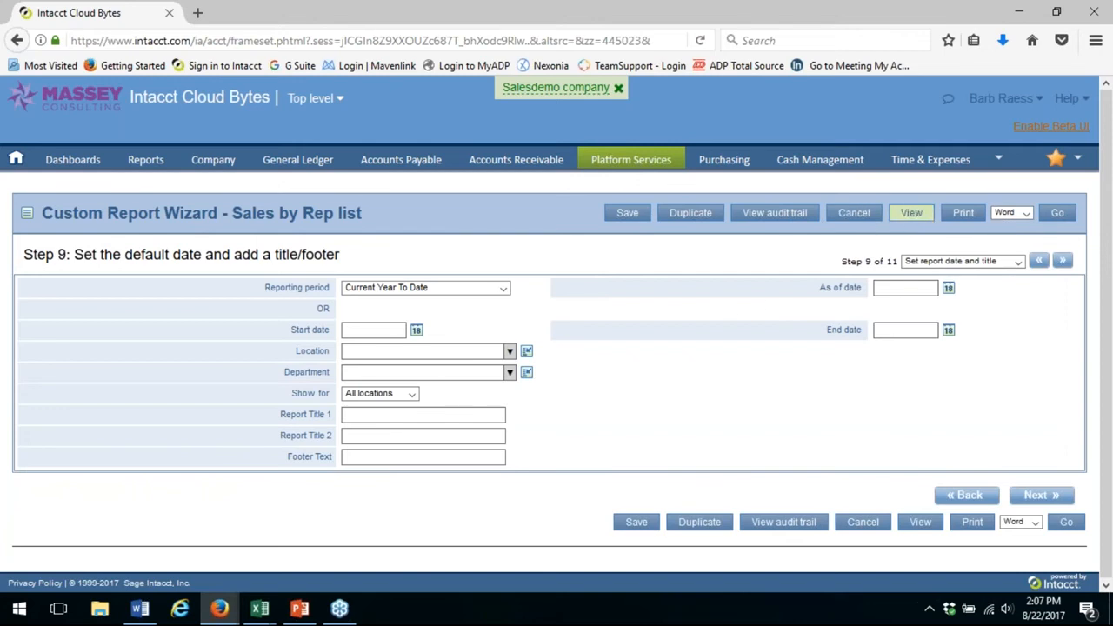
pyautogui.click(912, 216)
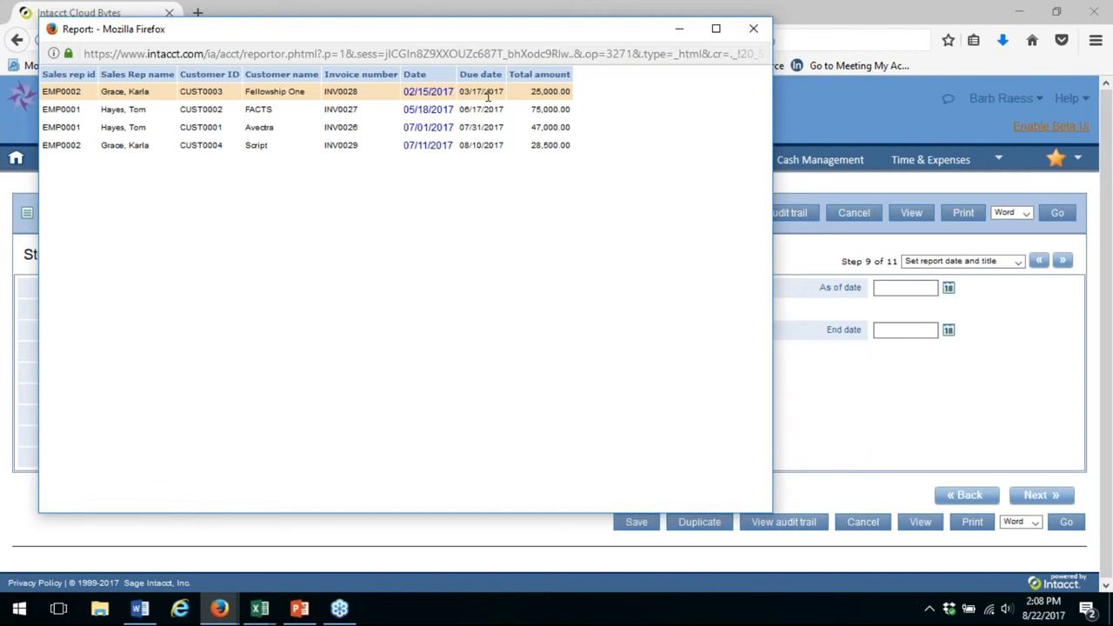
pyautogui.click(753, 29)
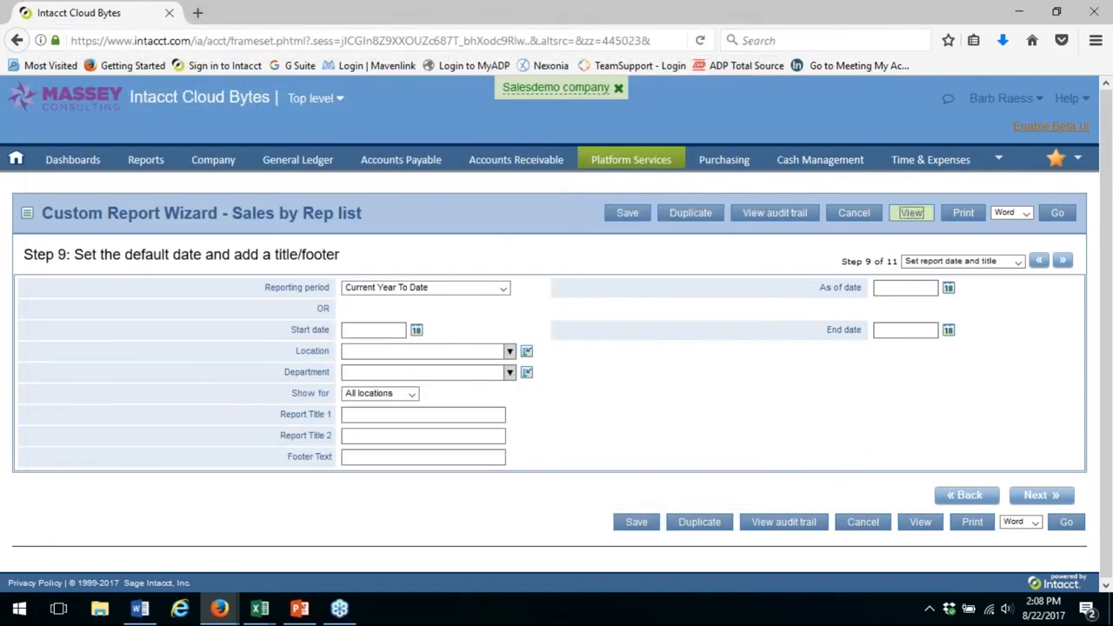
pyautogui.click(855, 213)
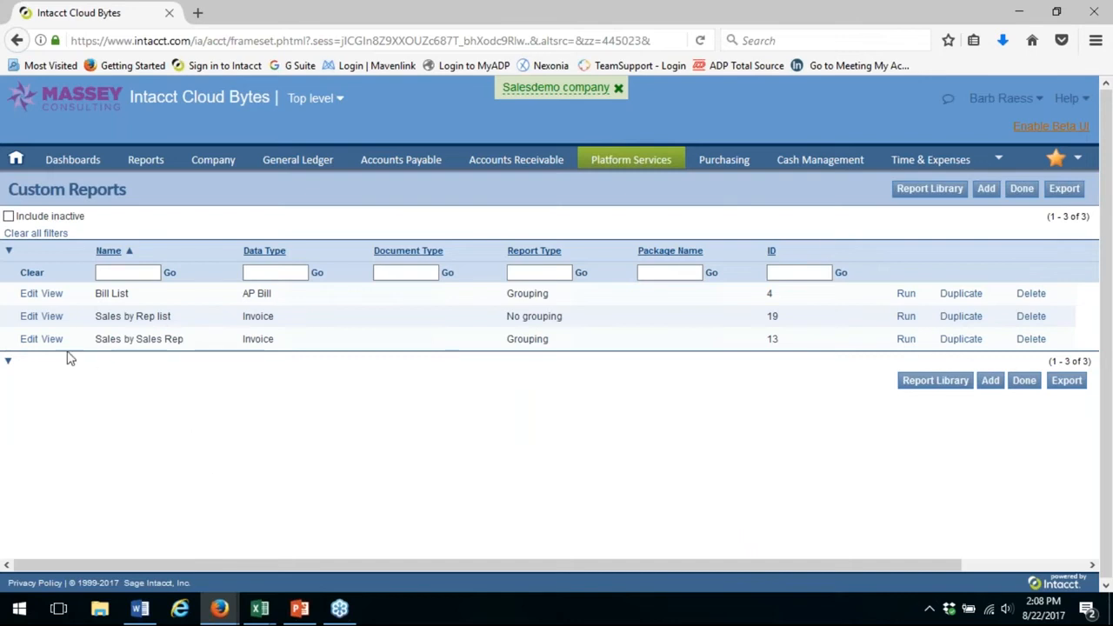
# Open the Sales by Sales Rep report for editing and jump to its Enable grouping step
pyautogui.click(25, 342)
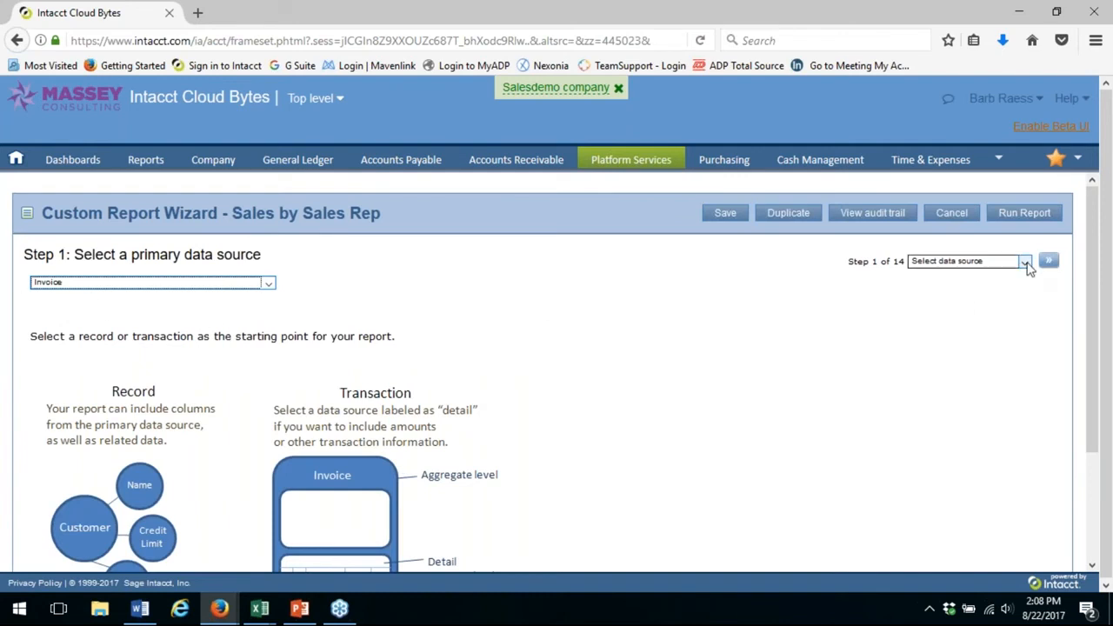
pyautogui.click(1026, 263)
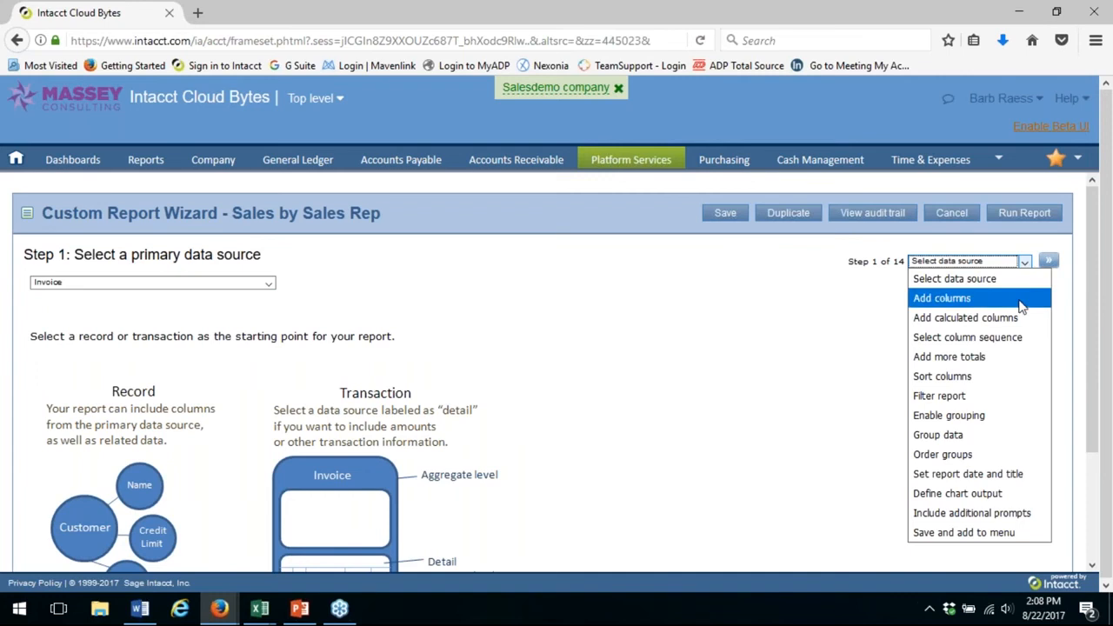
pyautogui.click(985, 418)
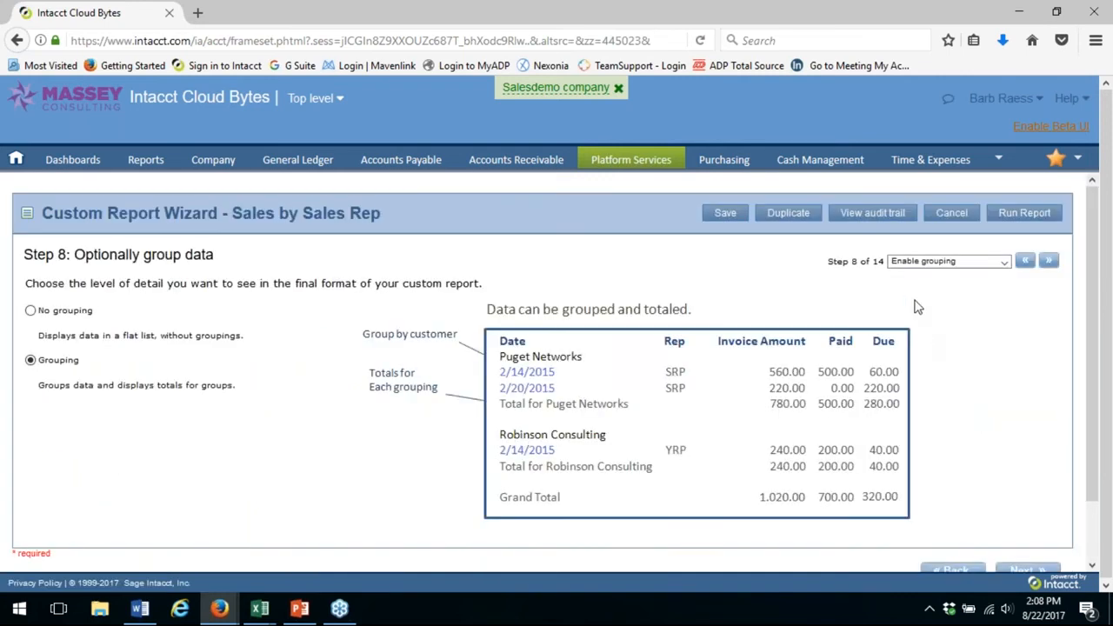
# Advance to the Group data step and examine which column the report is grouped by
pyautogui.click(1049, 263)
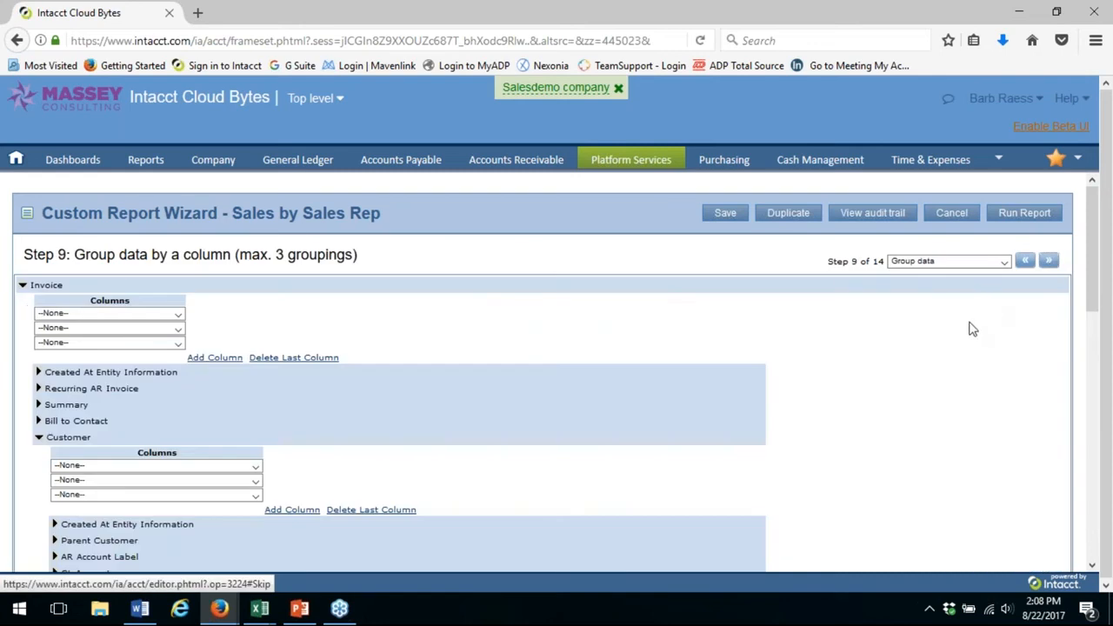
pyautogui.scroll(-8, 701, 400)
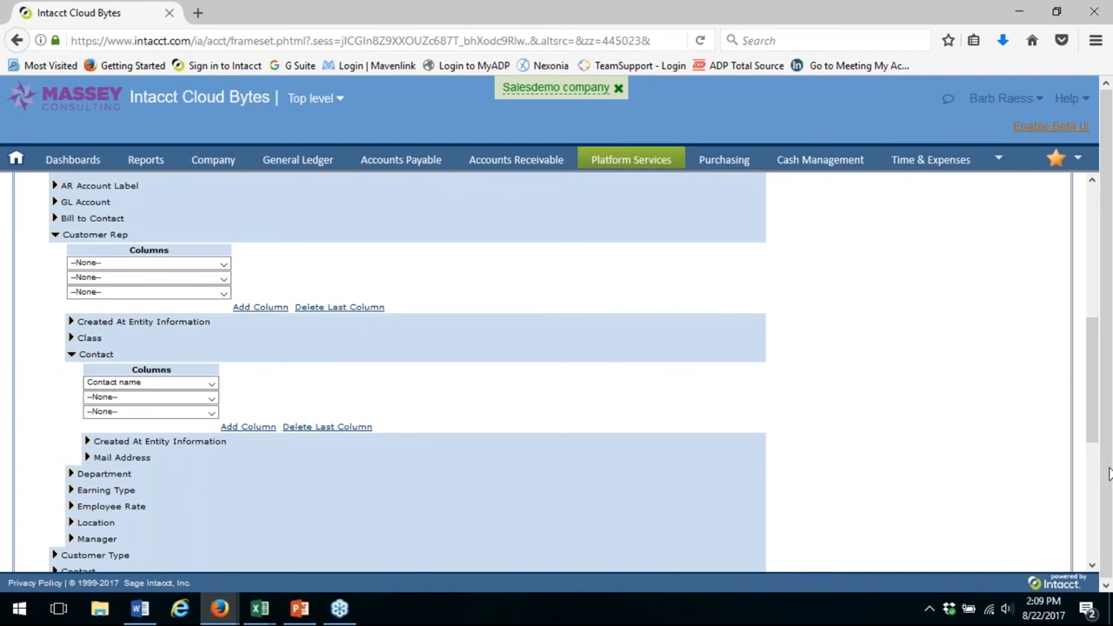
pyautogui.scroll(10, 1094, 414)
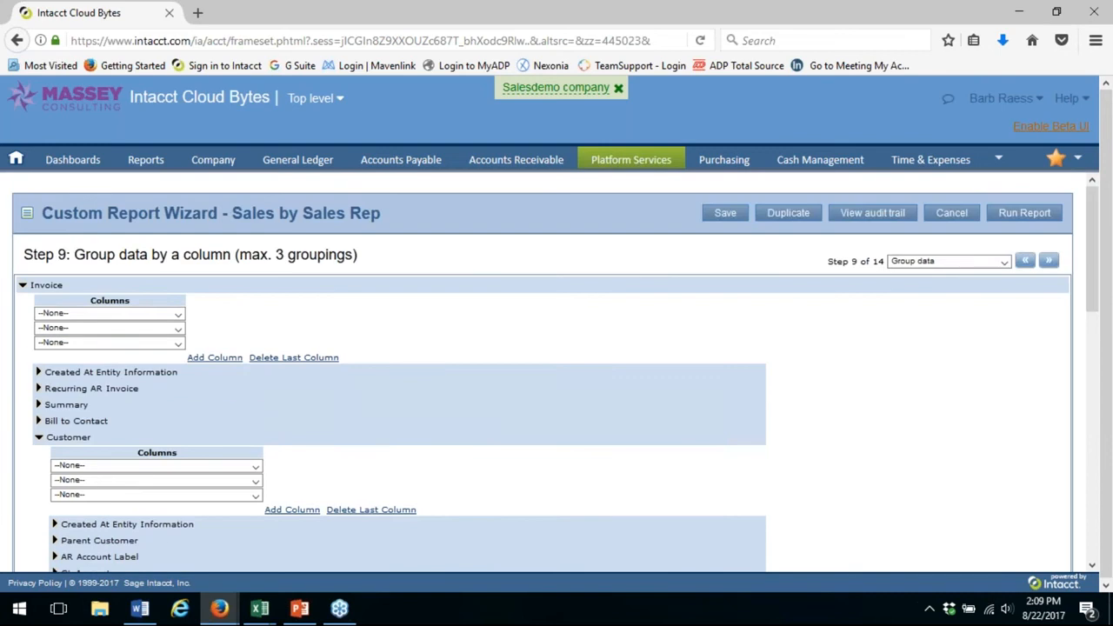
# Run and view the grouped Sales by Sales Rep report, close its output and check the available export formats
pyautogui.click(1022, 215)
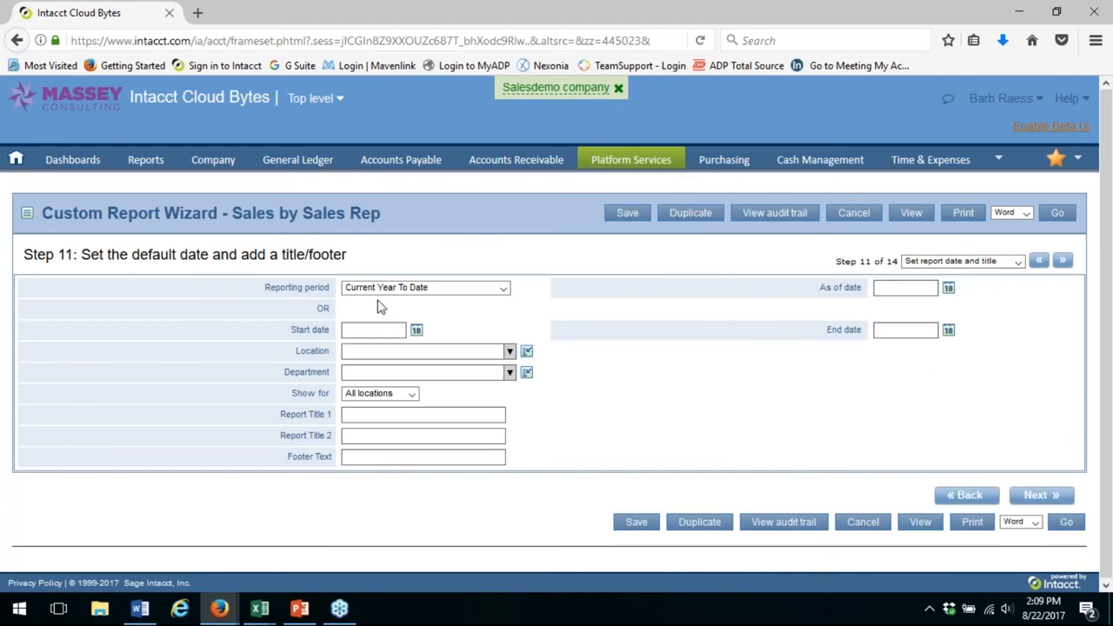
pyautogui.click(913, 215)
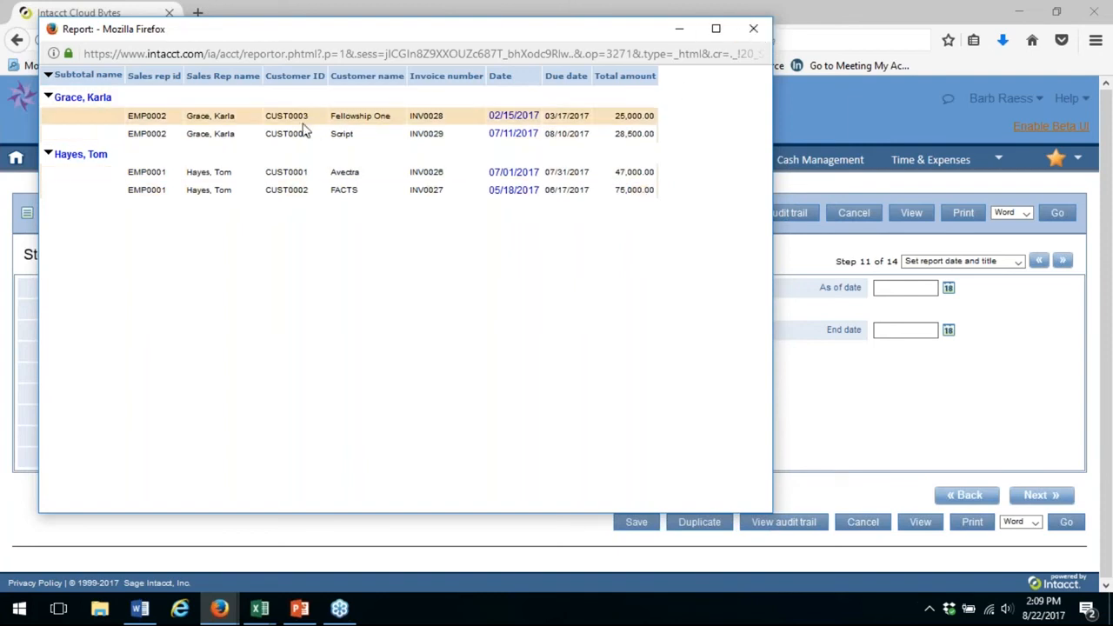
pyautogui.click(755, 31)
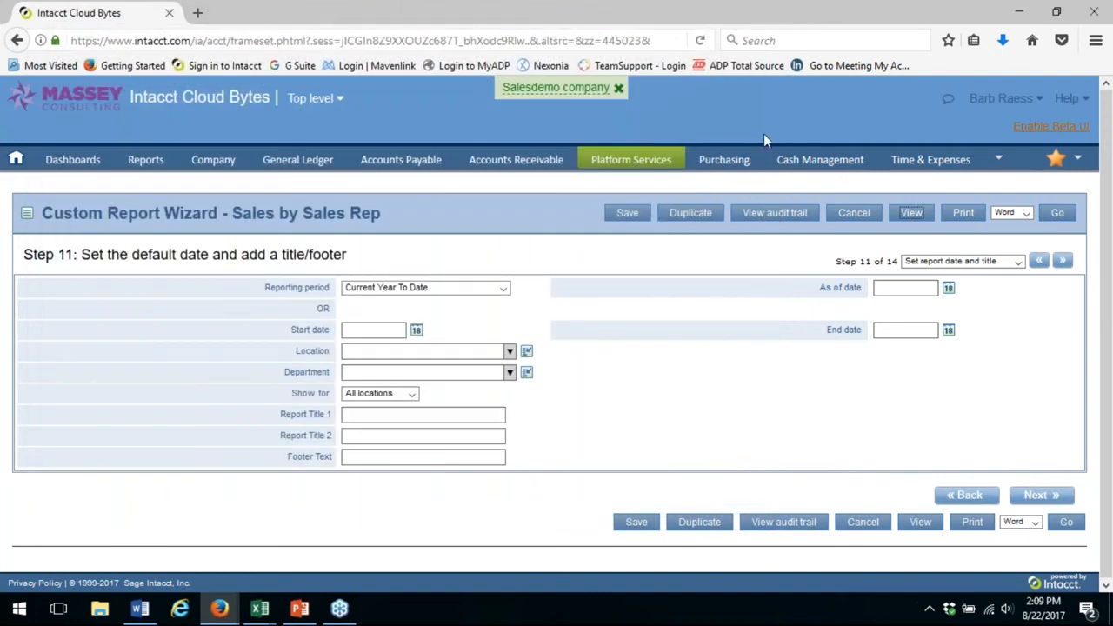
pyautogui.click(1028, 214)
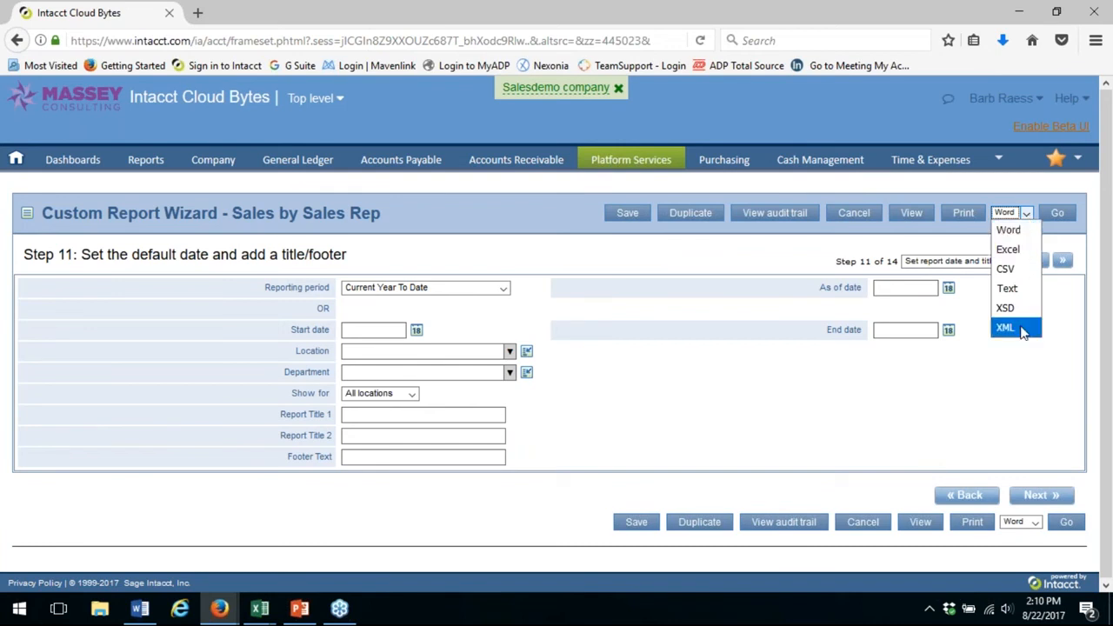
pyautogui.click(1028, 218)
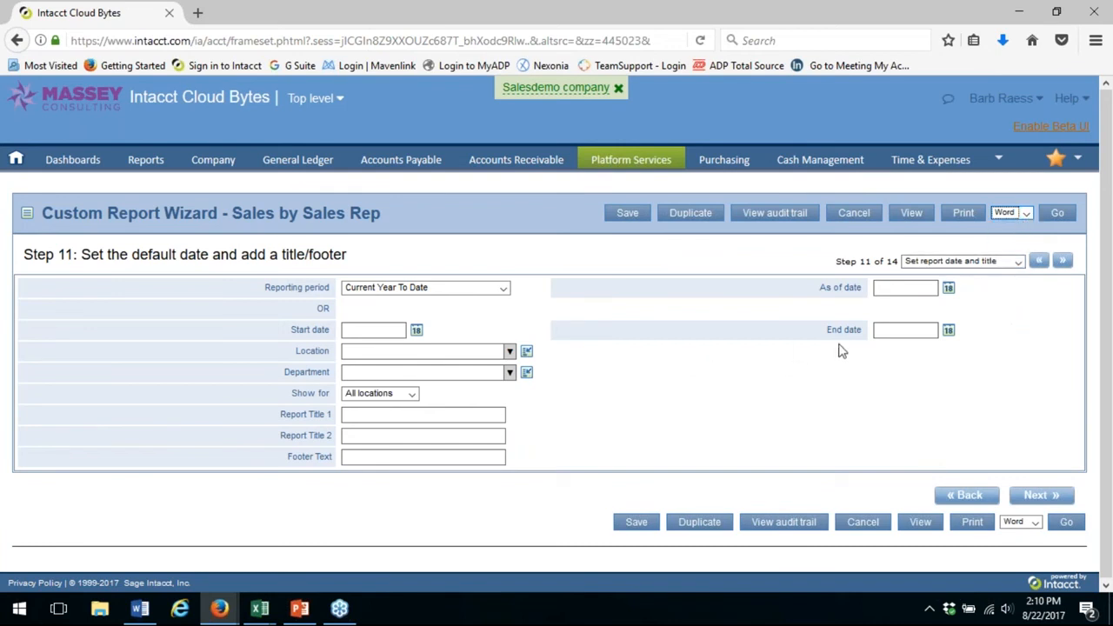
# Walk through the wizard steps from Order groups to Save and add to menu without changing any settings
pyautogui.click(1019, 263)
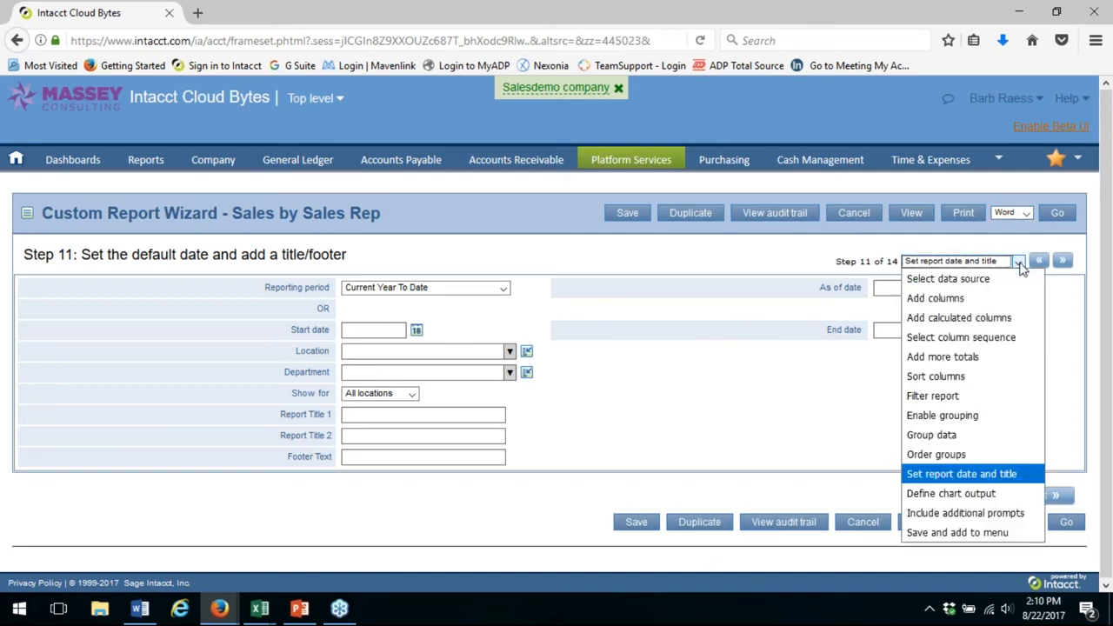
pyautogui.click(950, 455)
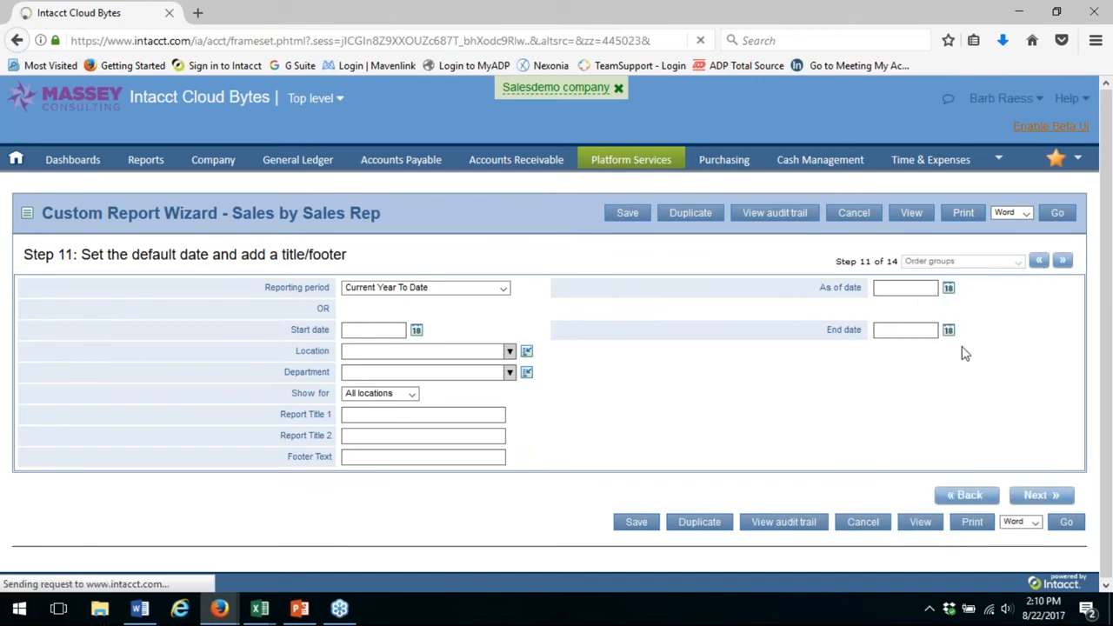
pyautogui.click(1063, 260)
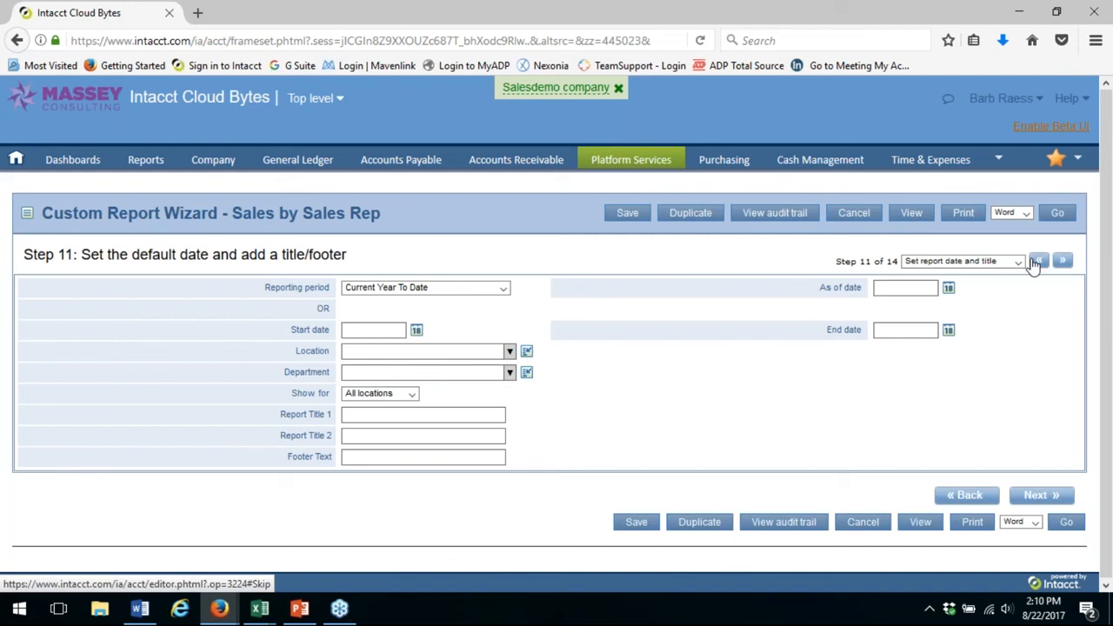
pyautogui.click(1062, 262)
pyautogui.click(1062, 261)
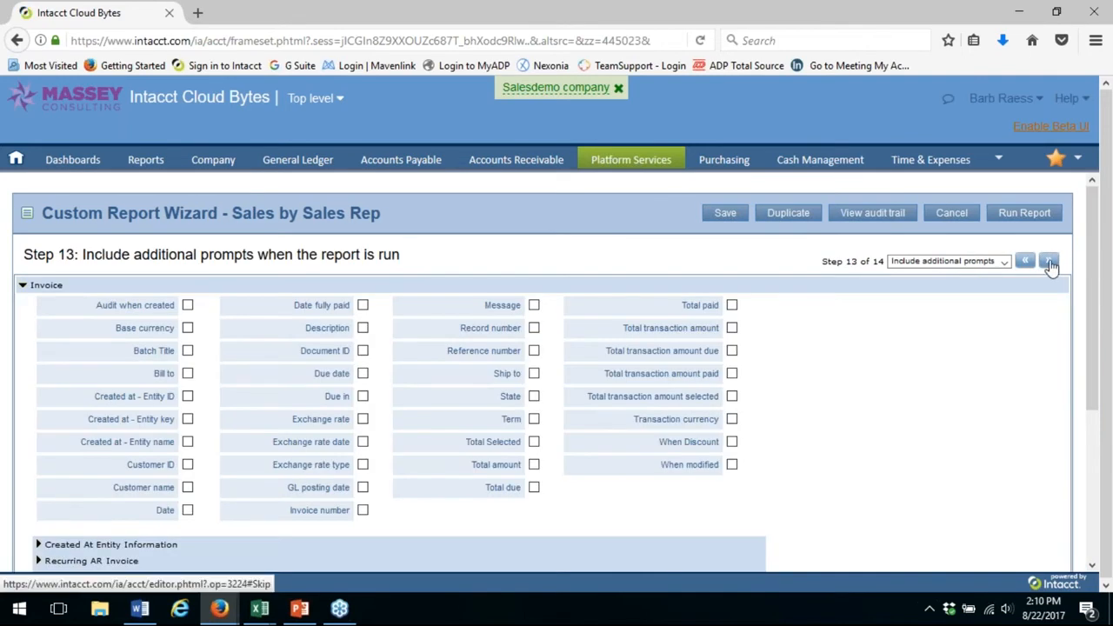
pyautogui.click(1049, 264)
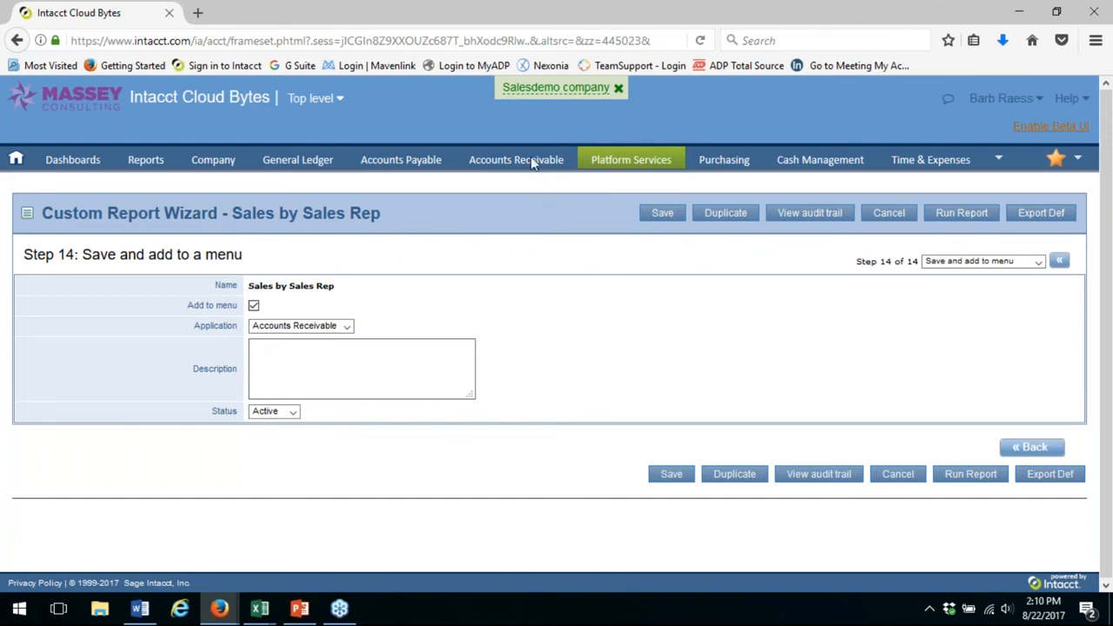
# Open the Sales by Sales Rep custom report from the Accounts Receivable reports
pyautogui.moveTo(489, 162)
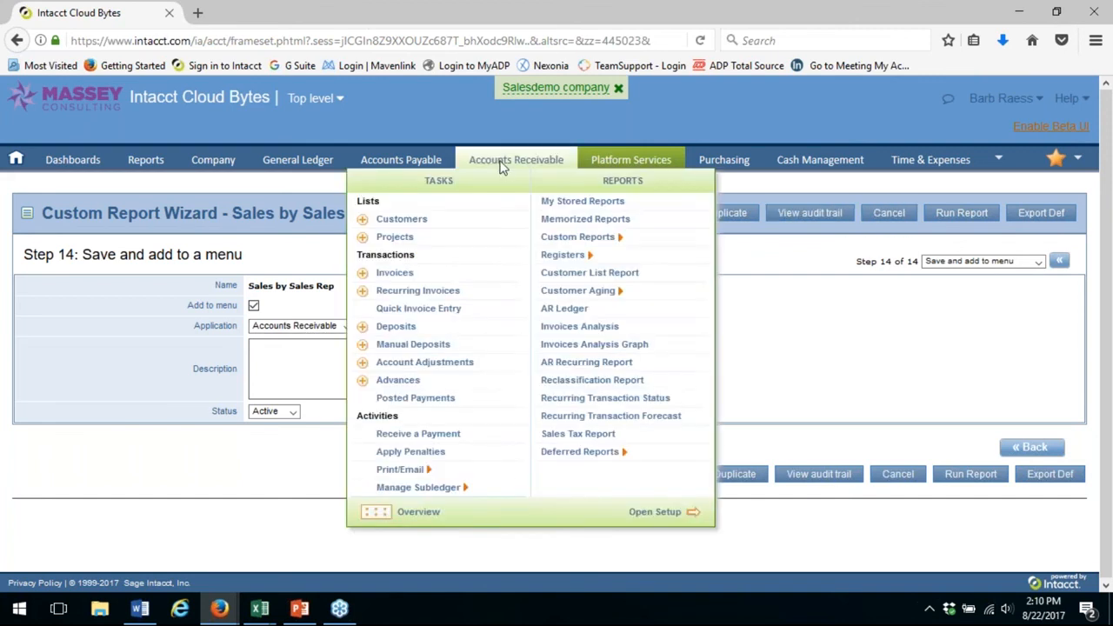
pyautogui.moveTo(550, 240)
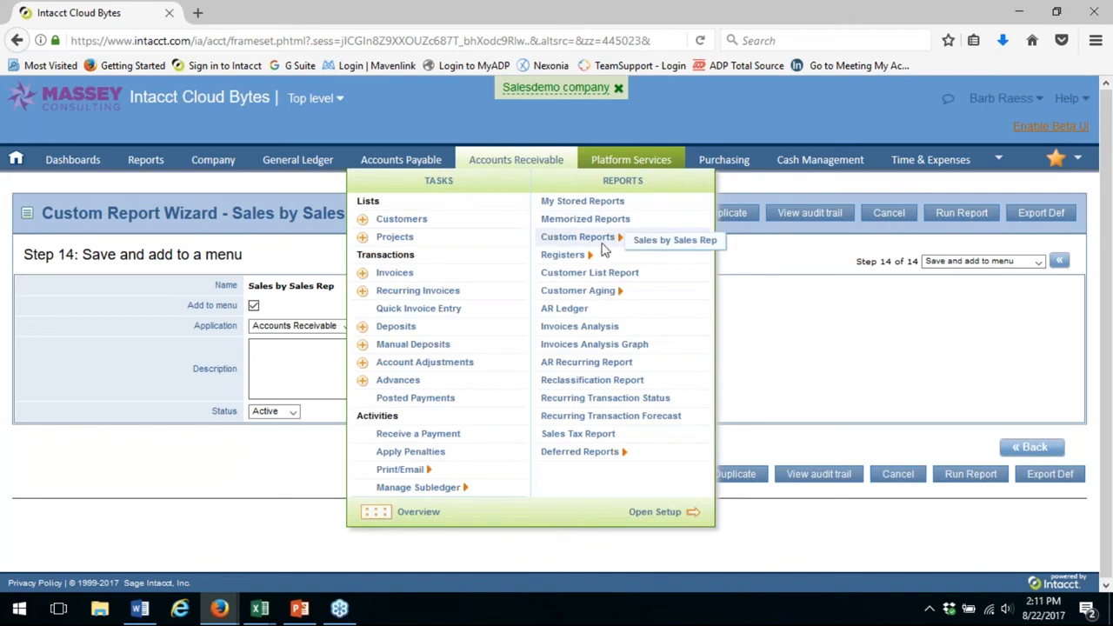
pyautogui.click(663, 241)
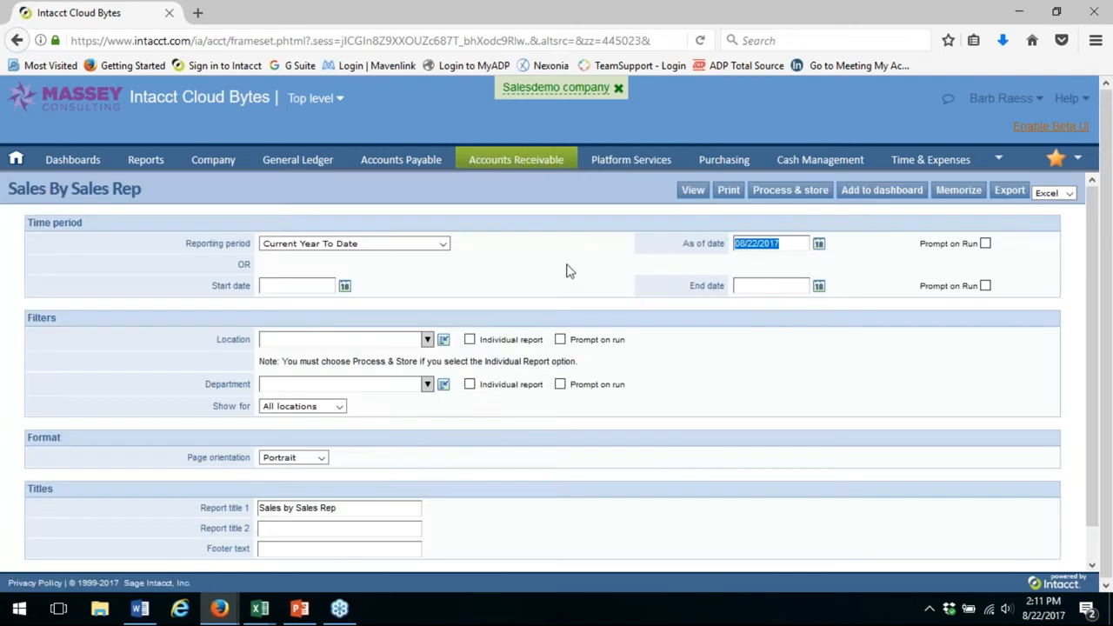
pyautogui.click(453, 164)
# Memorize the report as a public report named Sales Rep 2 and look it up among the memorized reports in the Reports Center
pyautogui.click(959, 197)
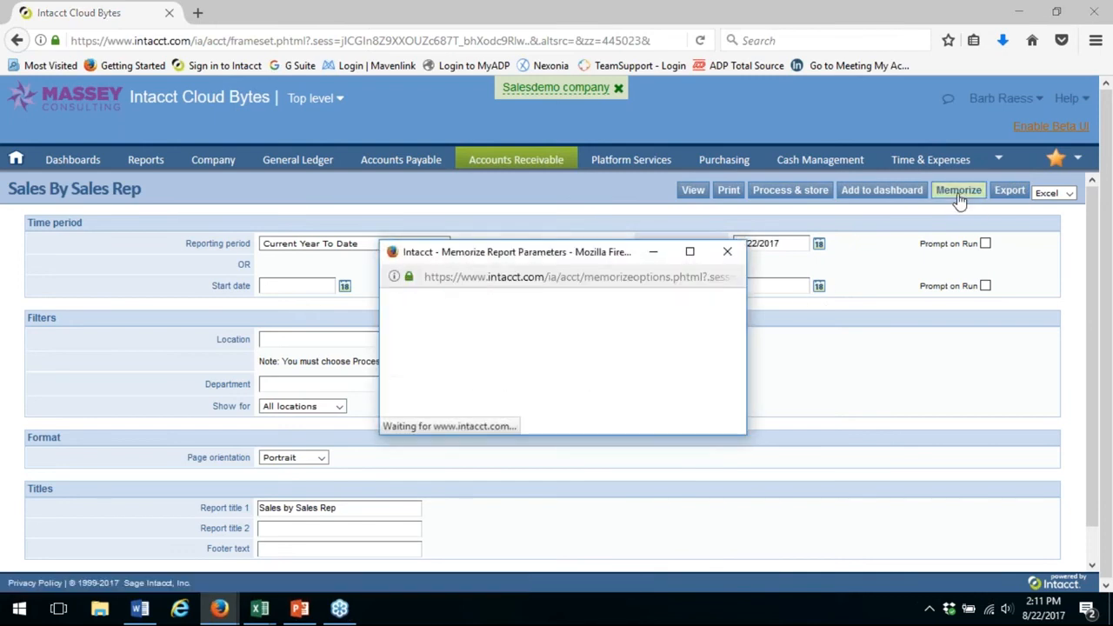
pyautogui.click(560, 310)
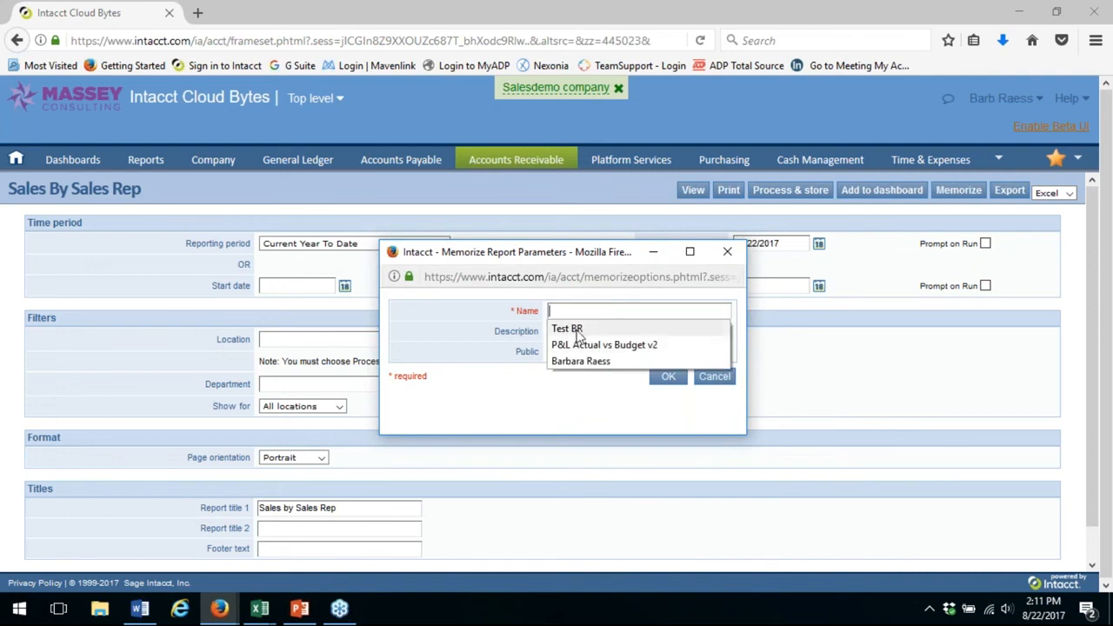
pyautogui.click(582, 313)
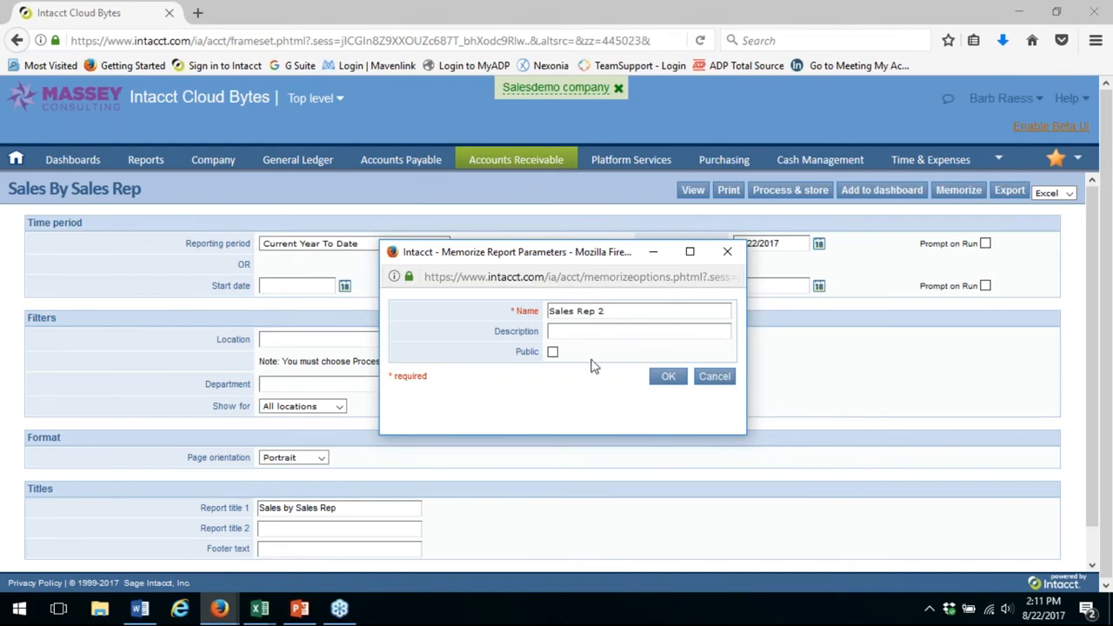
pyautogui.click(553, 352)
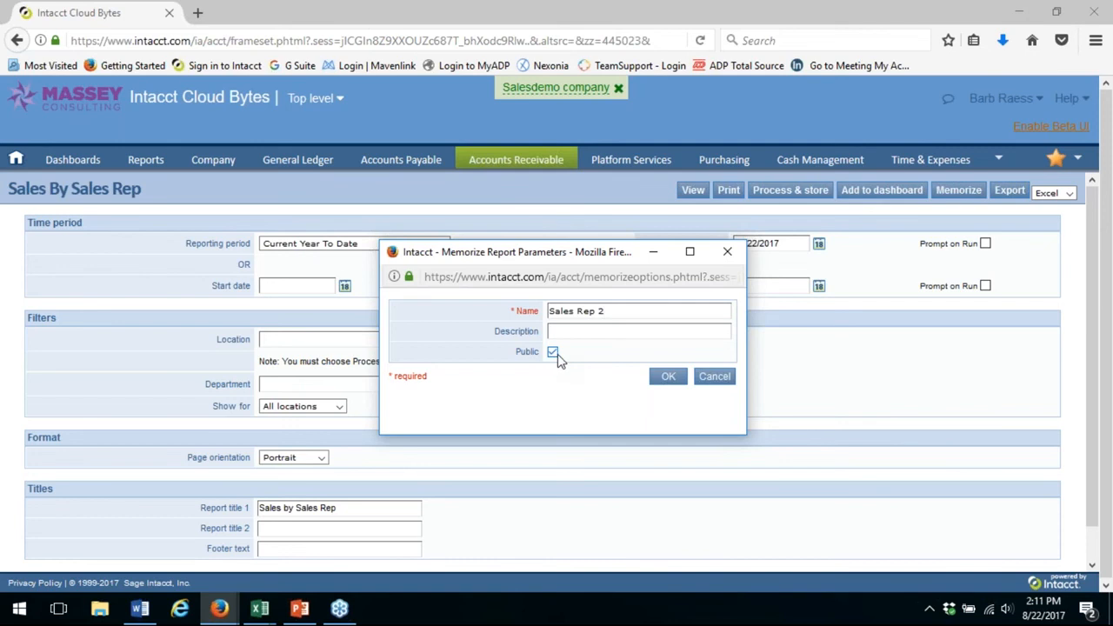
pyautogui.click(668, 383)
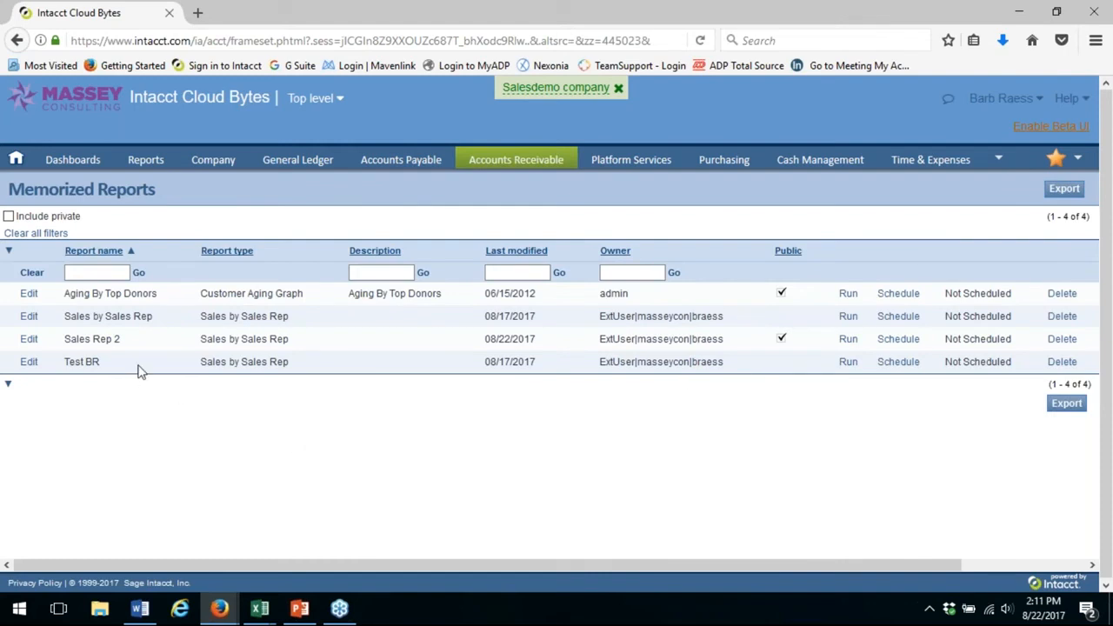
pyautogui.click(143, 161)
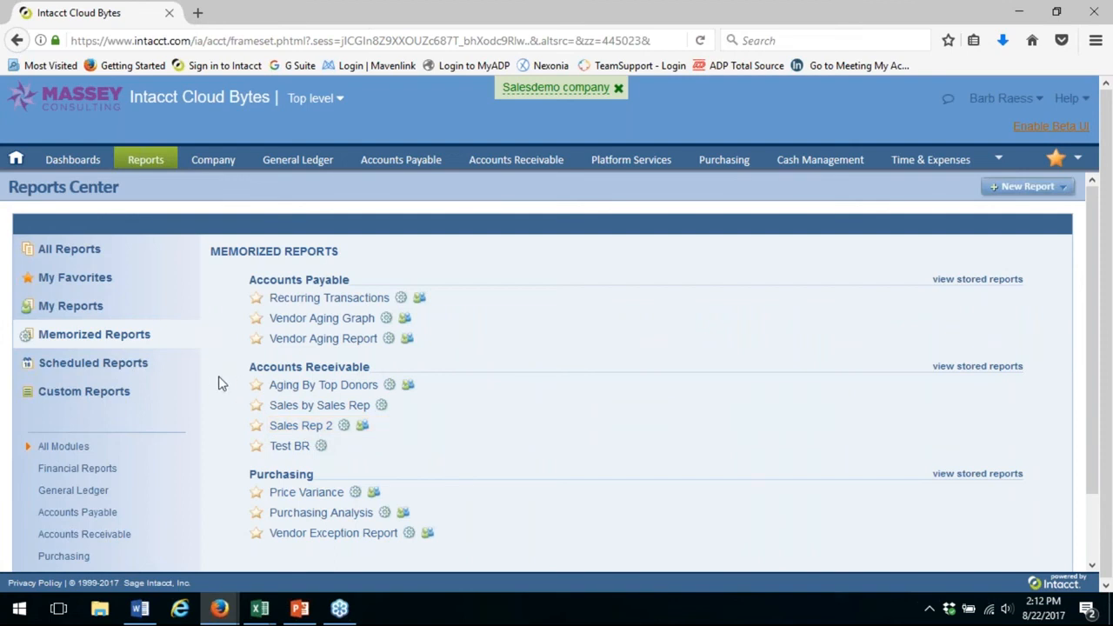
# Add the memorized report "Sales by Sales Rep -- Sales Rep 2" to the Sales dashboard as a live Report component with all rows
pyautogui.moveTo(84, 165)
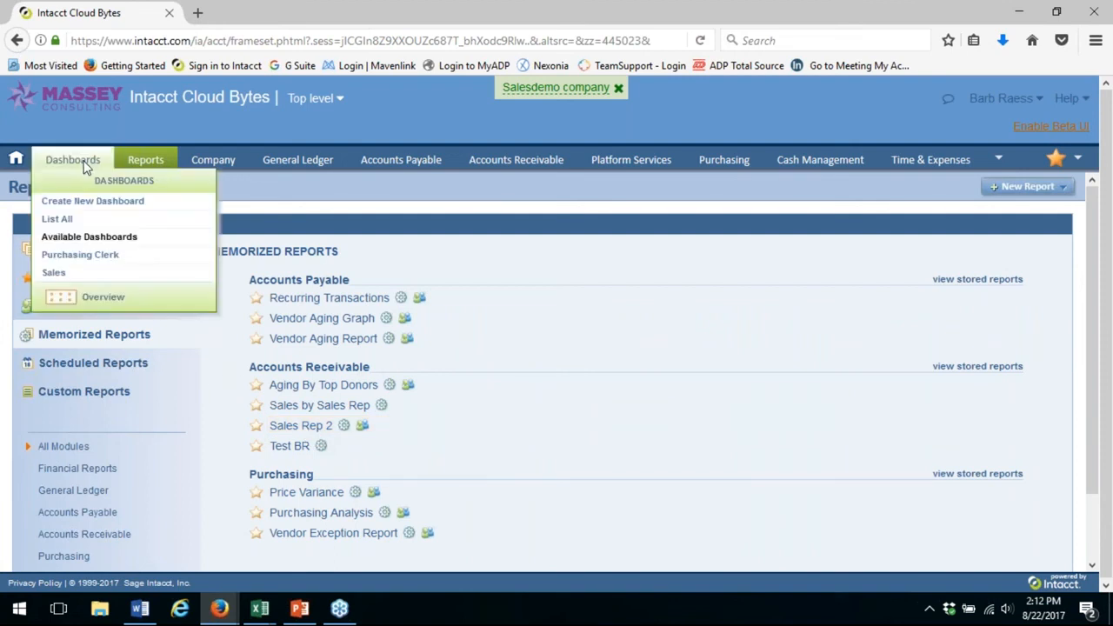
pyautogui.click(56, 275)
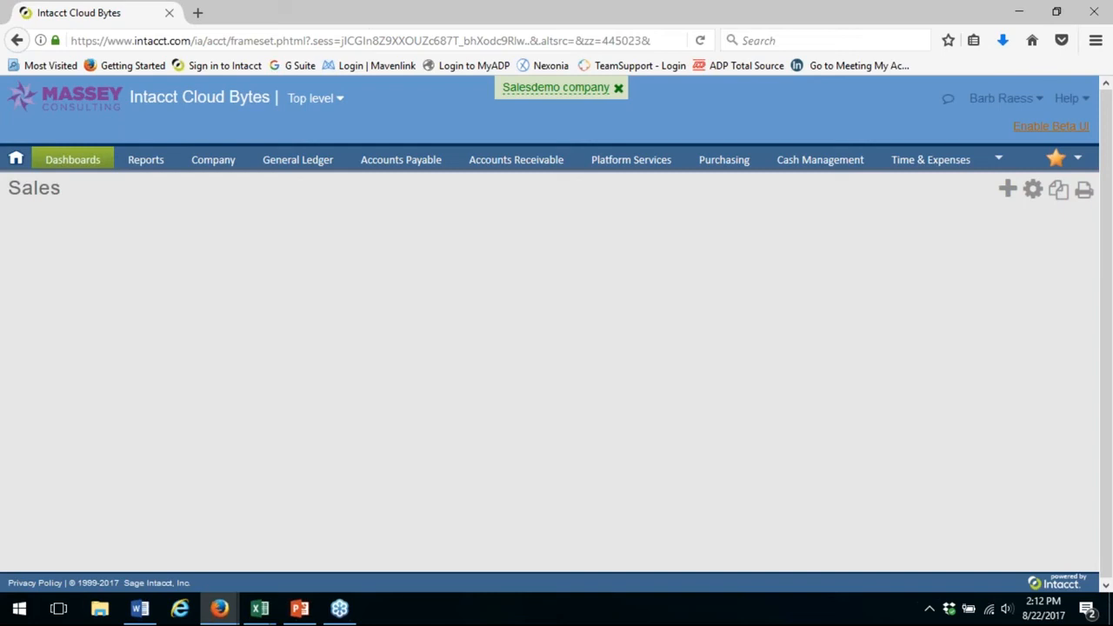
pyautogui.click(1007, 193)
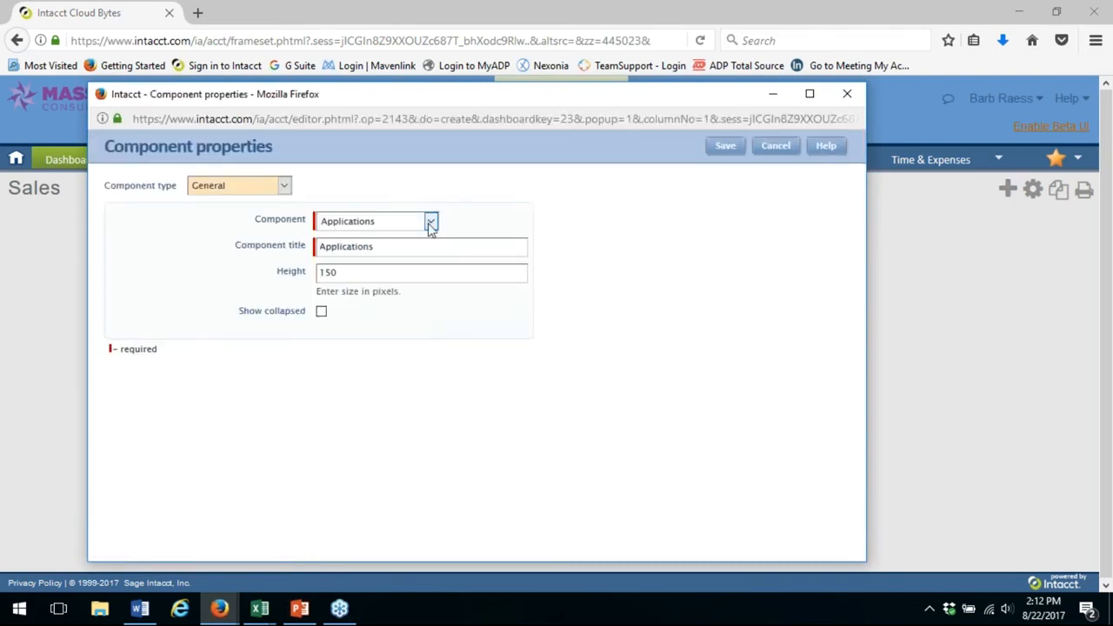
pyautogui.click(284, 185)
pyautogui.click(228, 283)
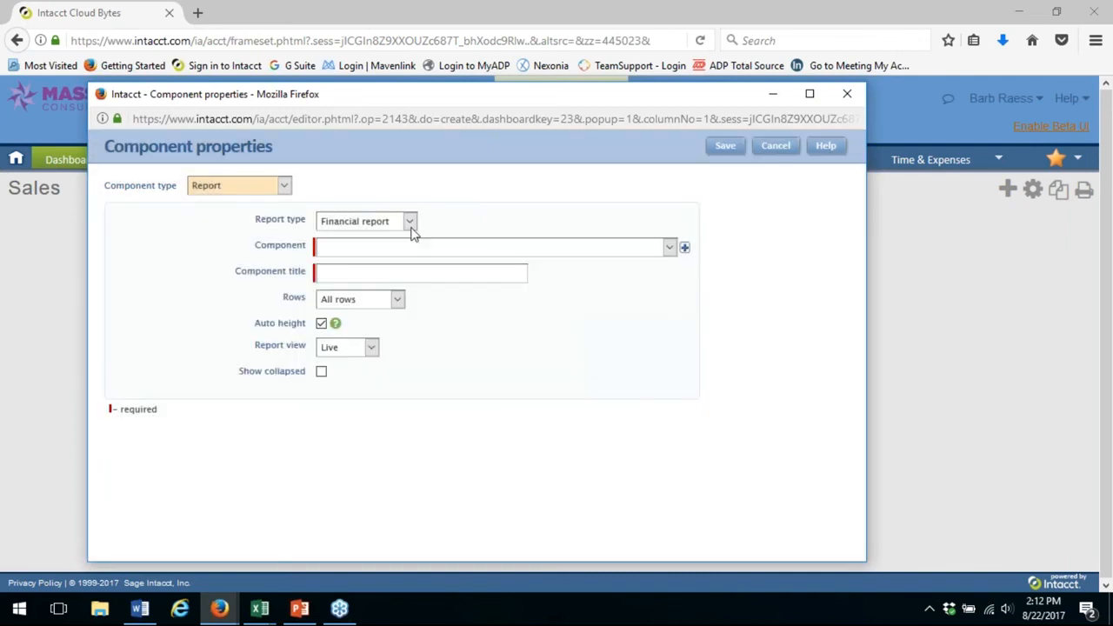
pyautogui.click(410, 222)
pyautogui.click(400, 259)
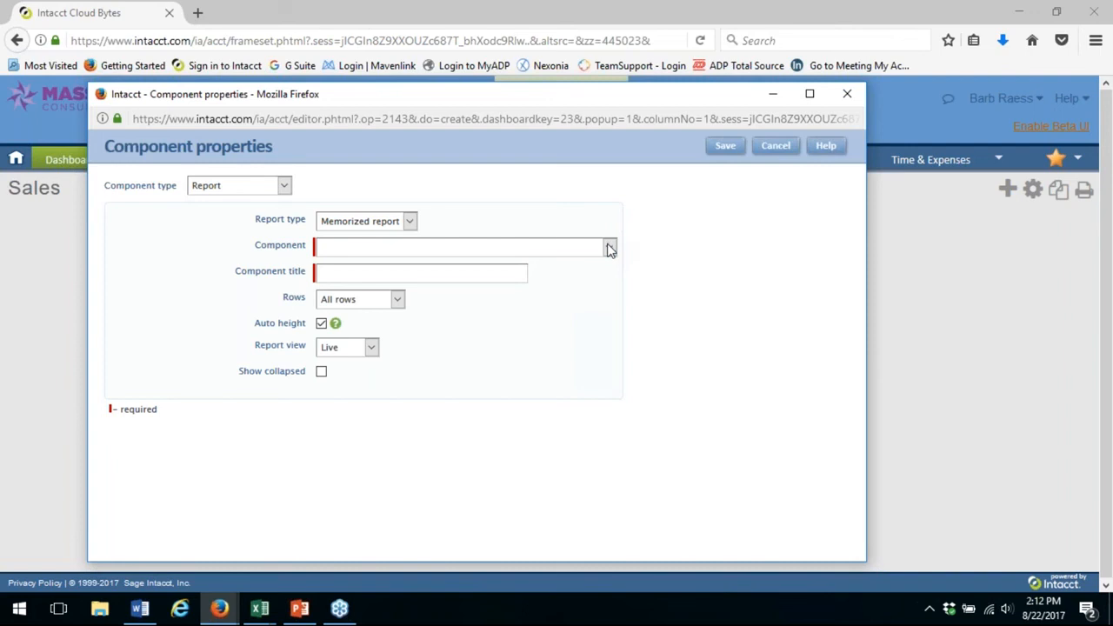
pyautogui.click(610, 248)
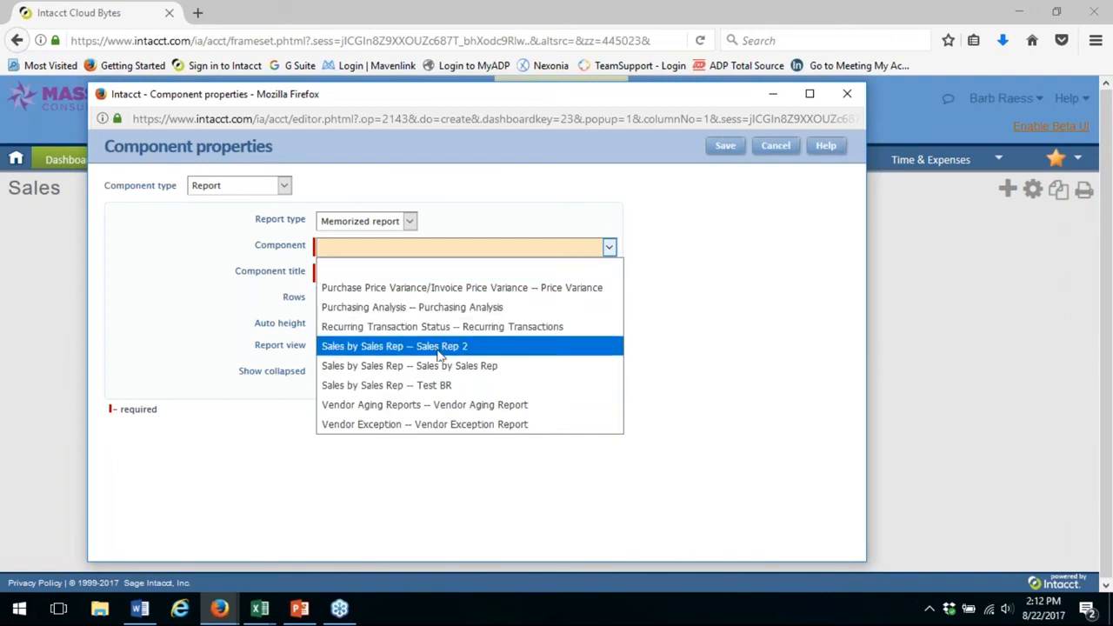
pyautogui.click(439, 348)
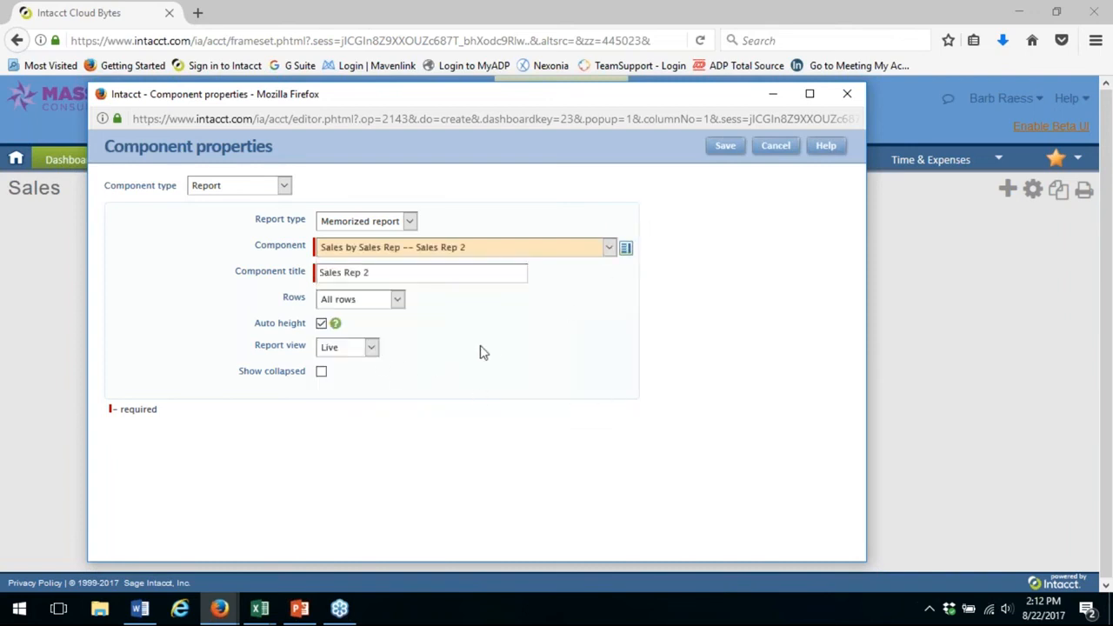
pyautogui.click(726, 147)
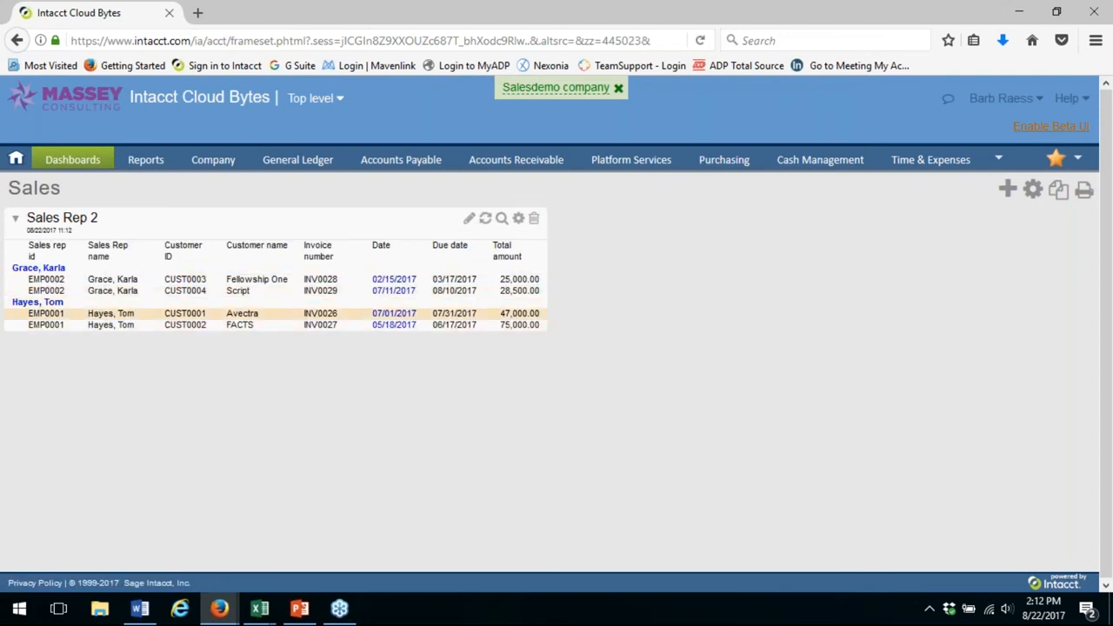
# Examine the add-to-dashboard settings of the Sales by Sales Rep report without adding it, and return to the Sales dashboard
pyautogui.moveTo(532, 170)
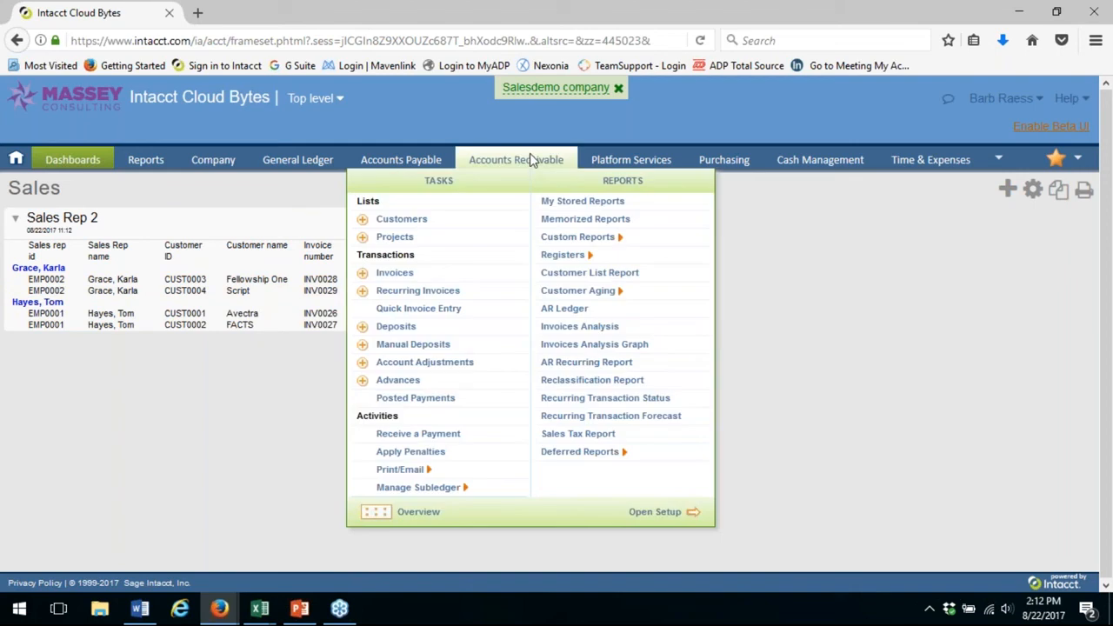
pyautogui.moveTo(612, 247)
pyautogui.click(640, 244)
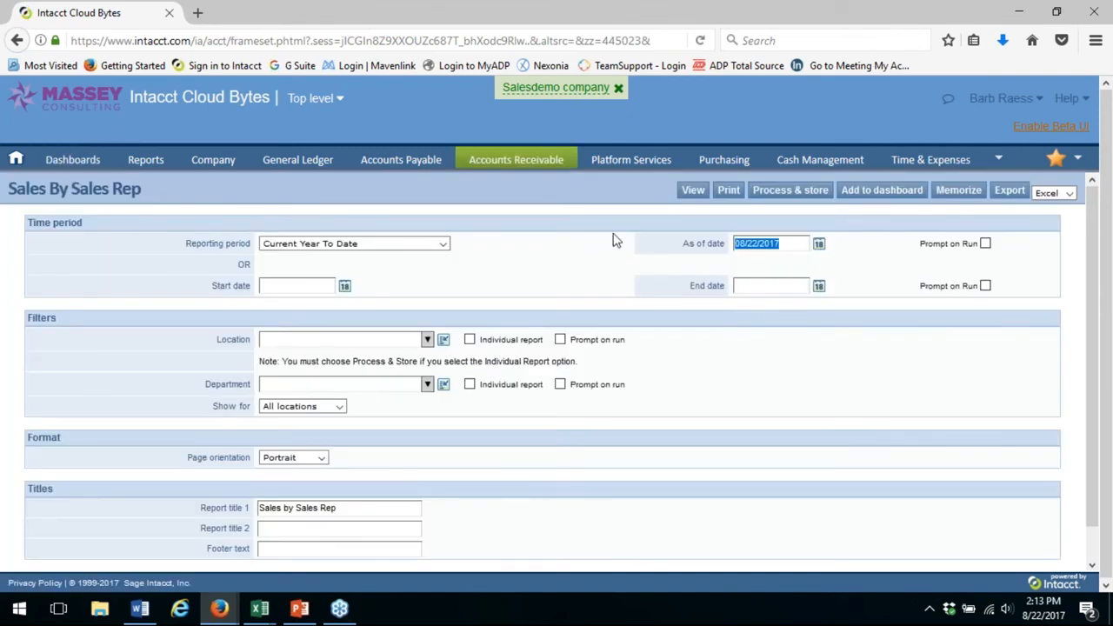
pyautogui.click(897, 199)
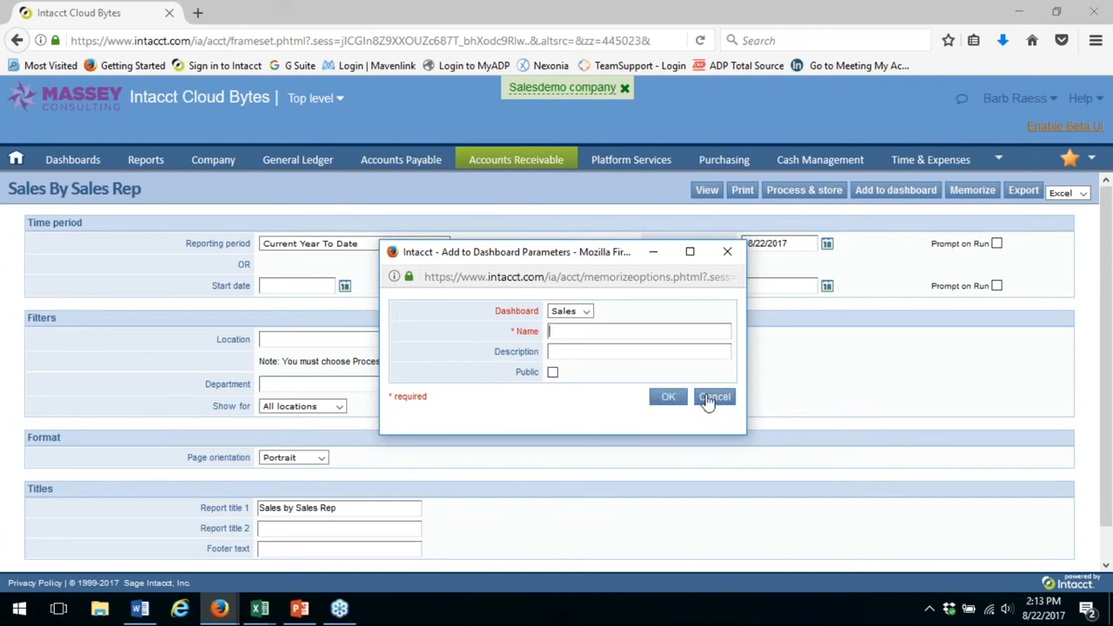
pyautogui.click(729, 253)
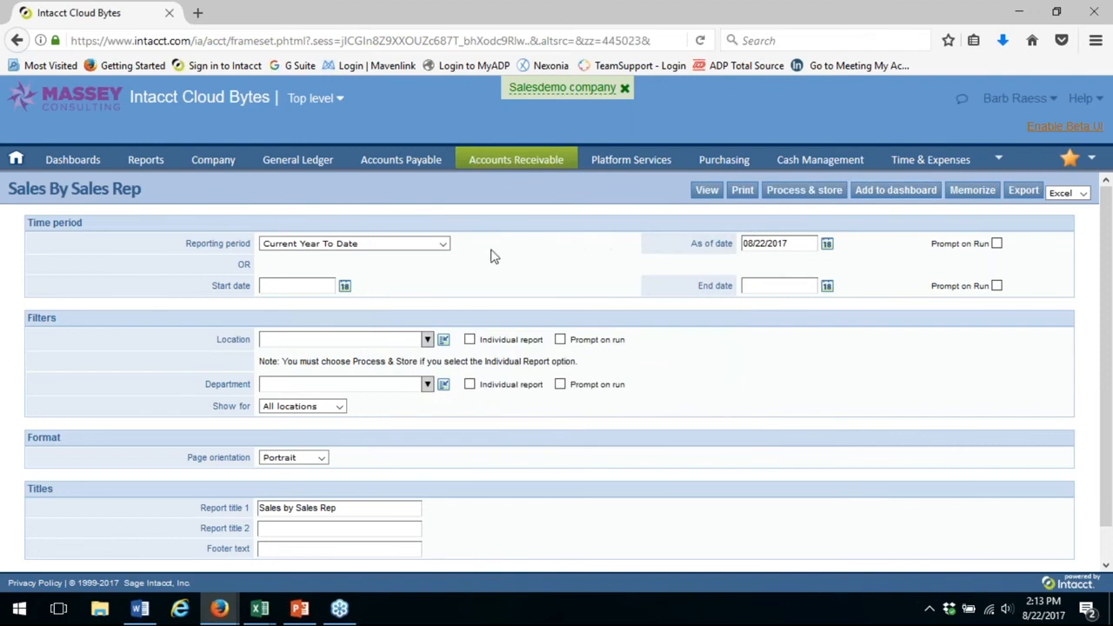
pyautogui.moveTo(87, 163)
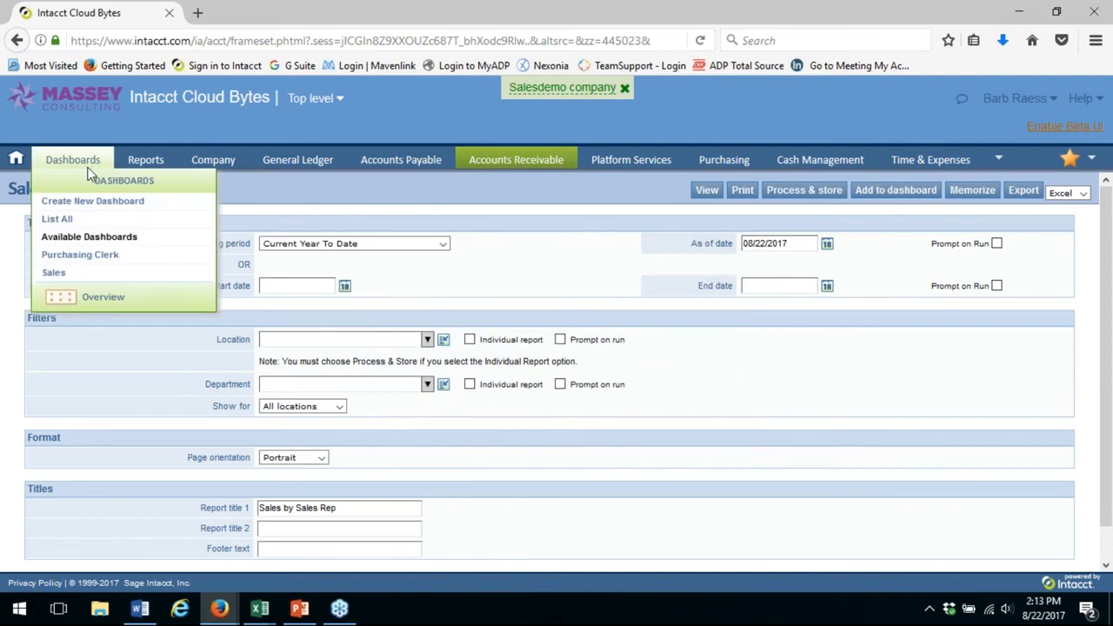
pyautogui.click(53, 274)
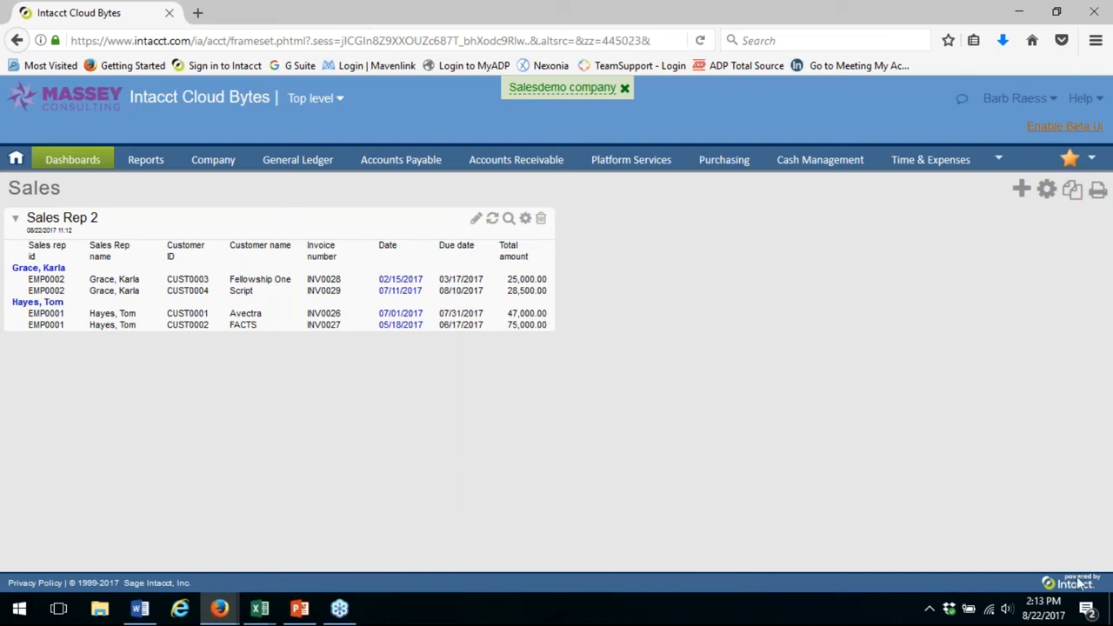
# Open the list of custom reports in Platform Services
pyautogui.moveTo(522, 157)
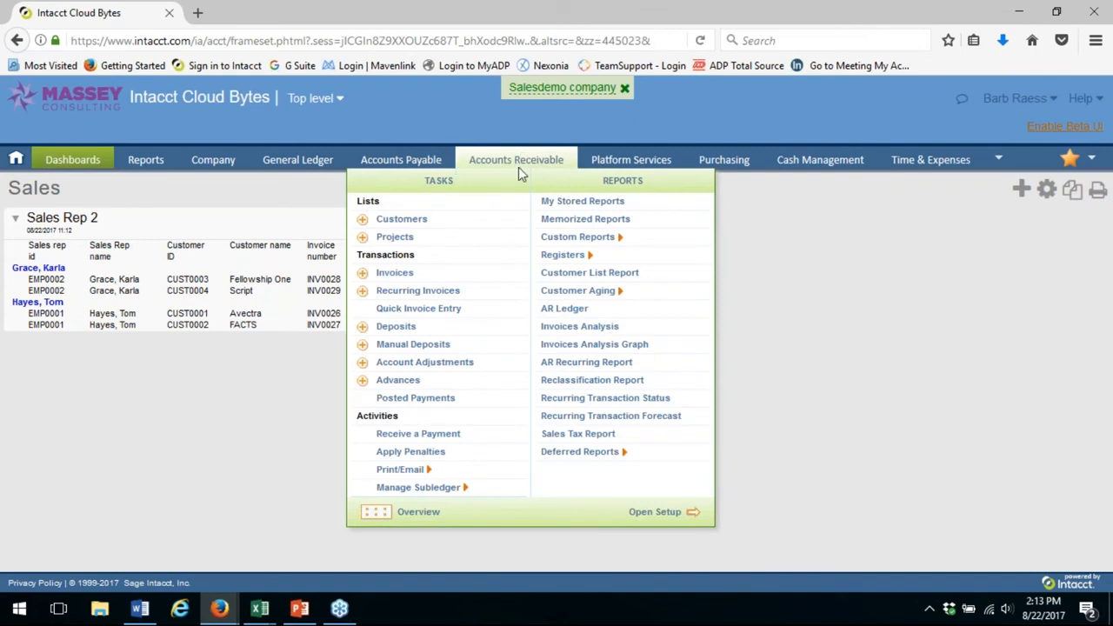
pyautogui.moveTo(597, 163)
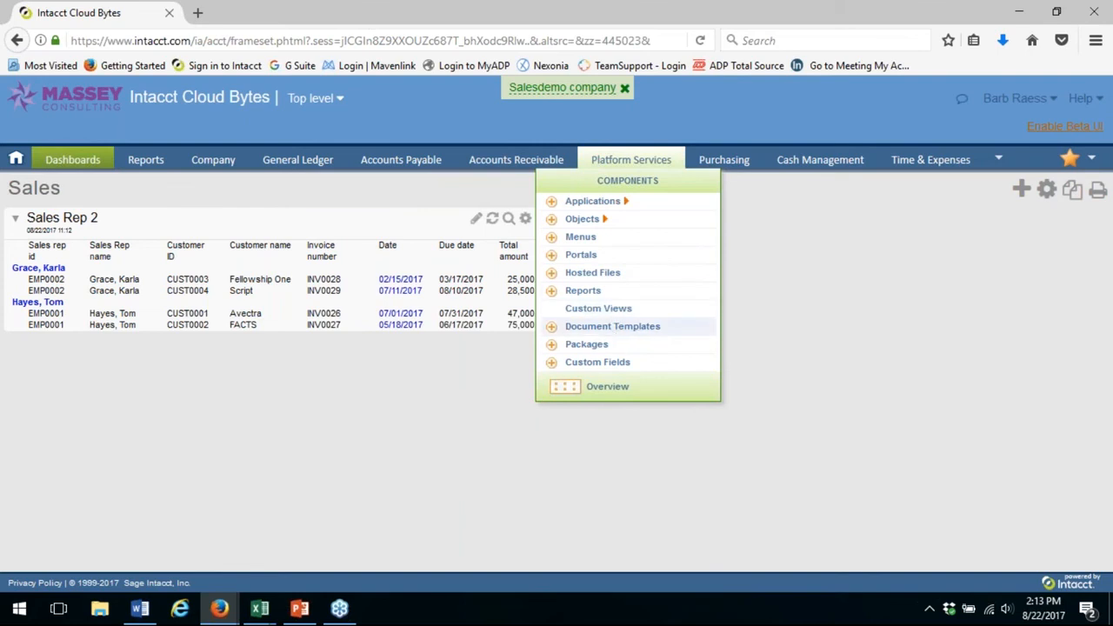
pyautogui.click(583, 292)
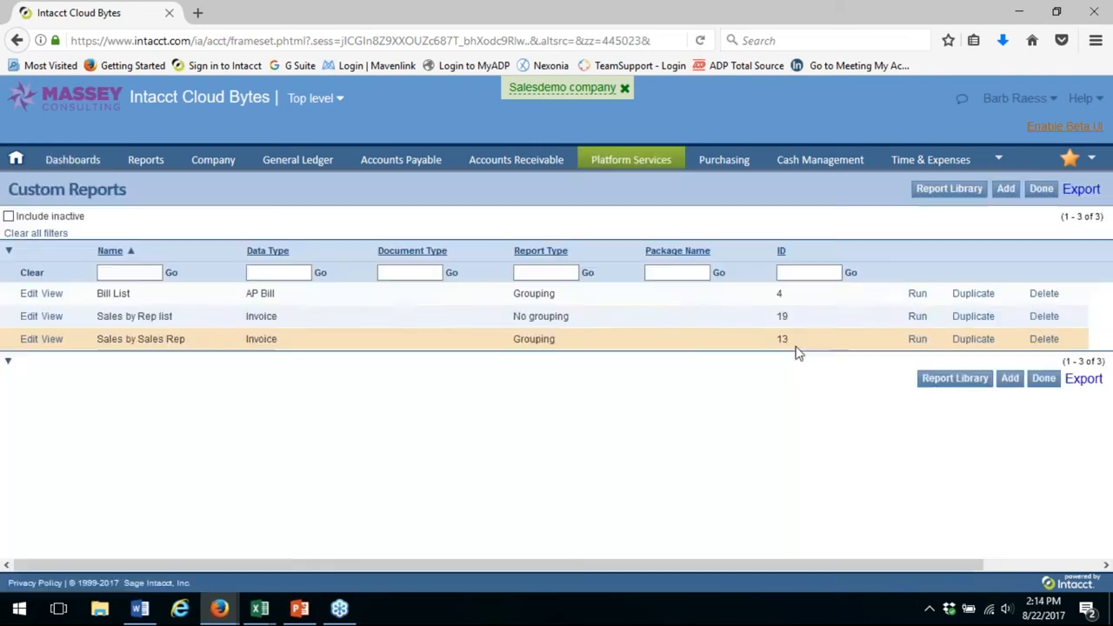
# Open the Sales by Sales Rep custom report for editing and examine which invoice, customer and customer rep columns are selected
pyautogui.click(29, 340)
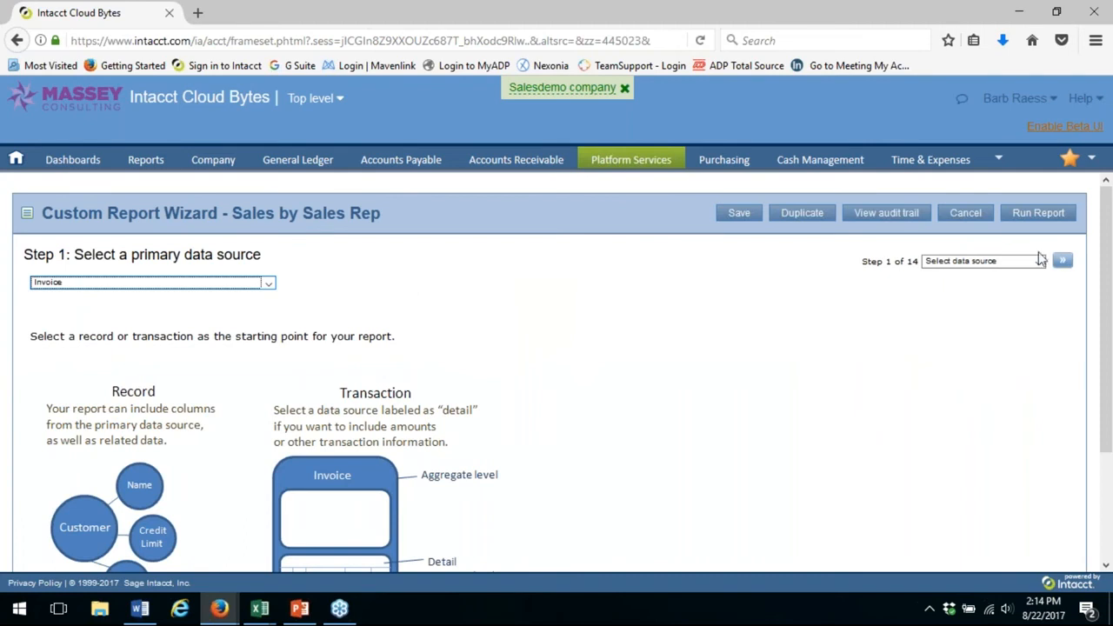
pyautogui.click(1064, 263)
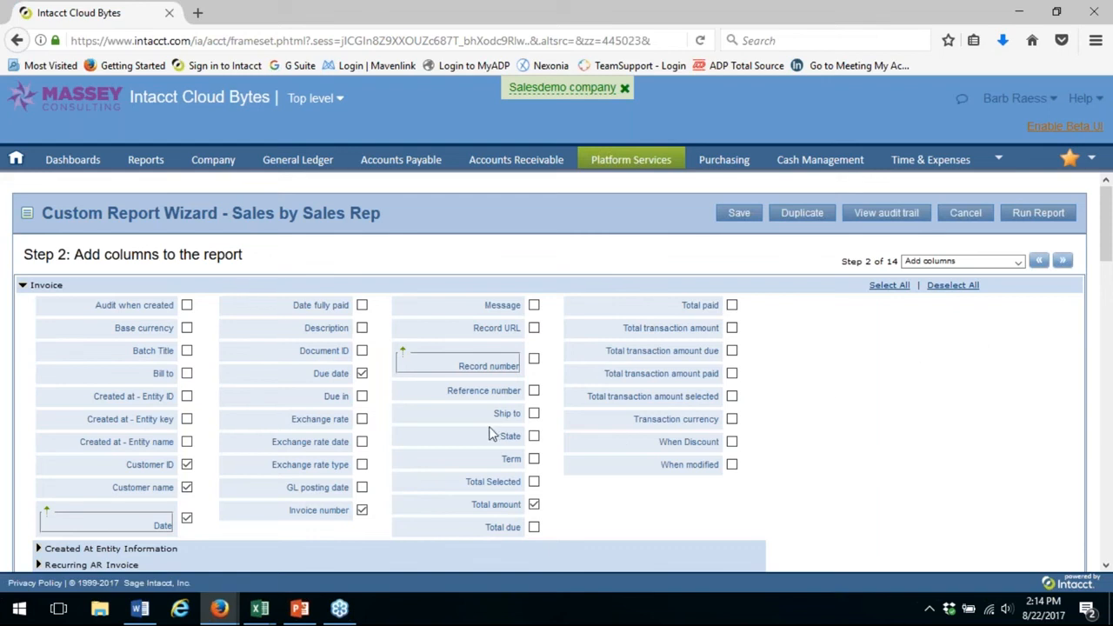
pyautogui.click(1106, 566)
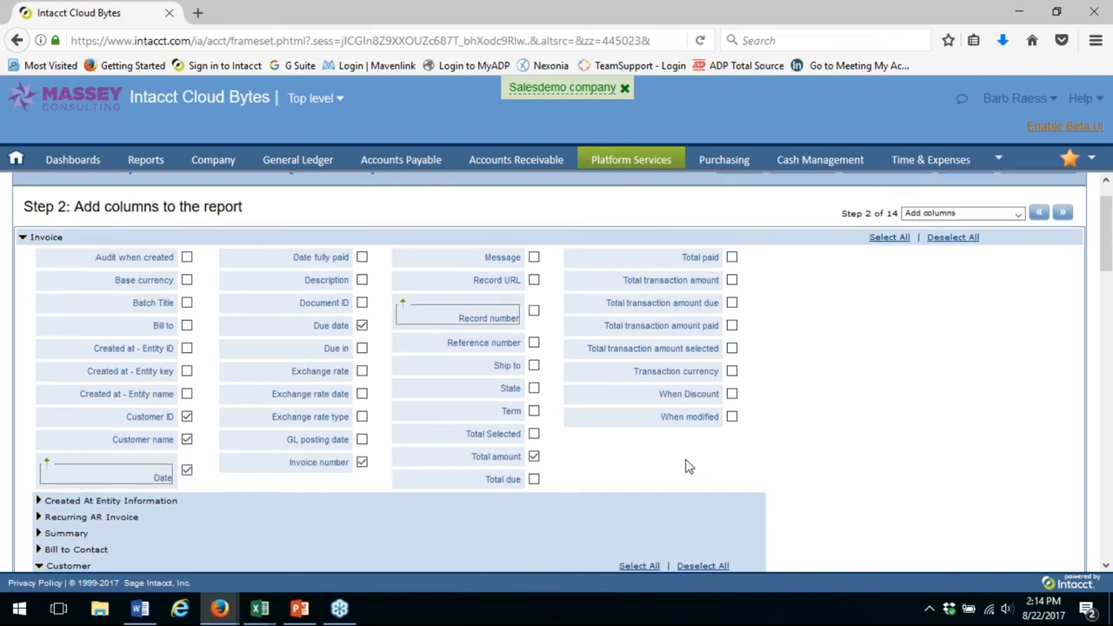
pyautogui.scroll(-5, 686, 467)
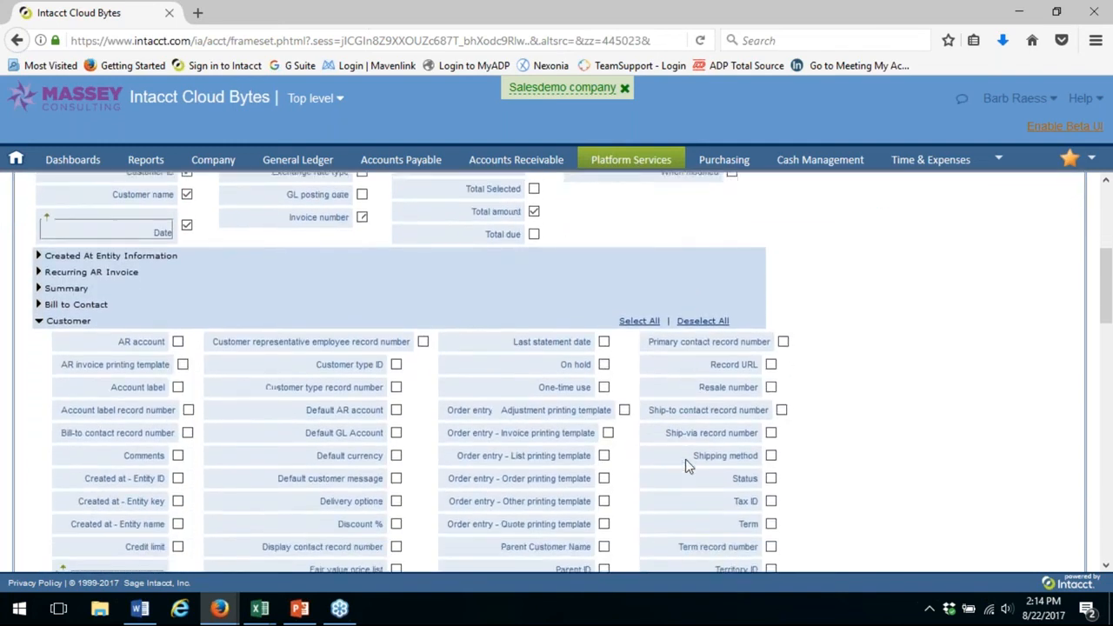
pyautogui.scroll(-5, 686, 459)
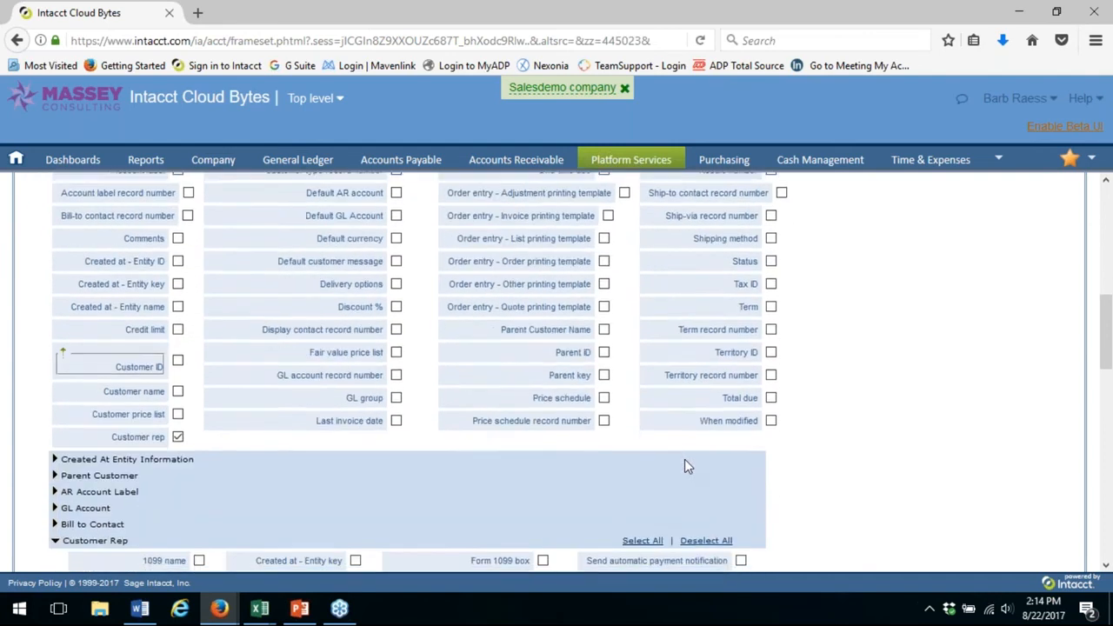
pyautogui.scroll(-6, 685, 464)
pyautogui.scroll(-4, 685, 467)
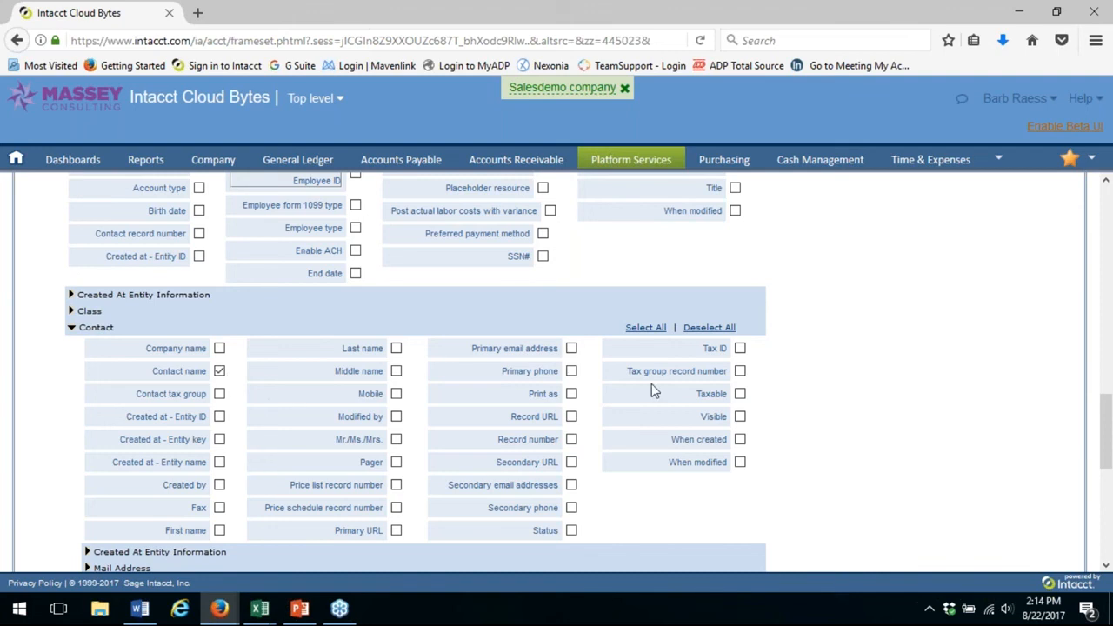
pyautogui.scroll(-1, 654, 390)
pyautogui.scroll(-3, 652, 384)
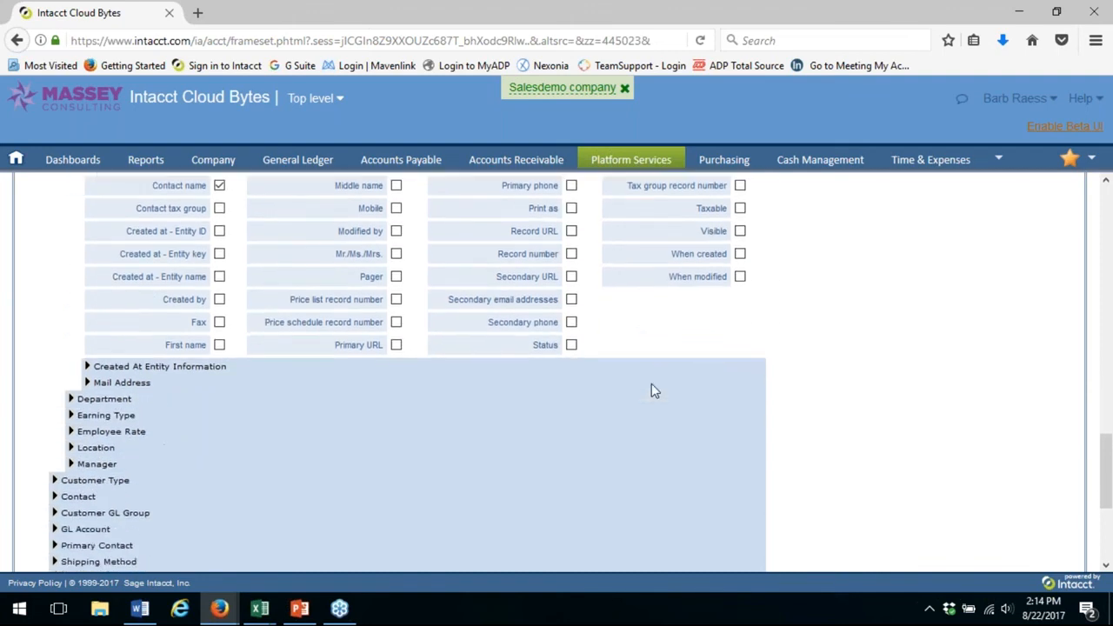
pyautogui.scroll(3, 651, 383)
pyautogui.scroll(6, 654, 389)
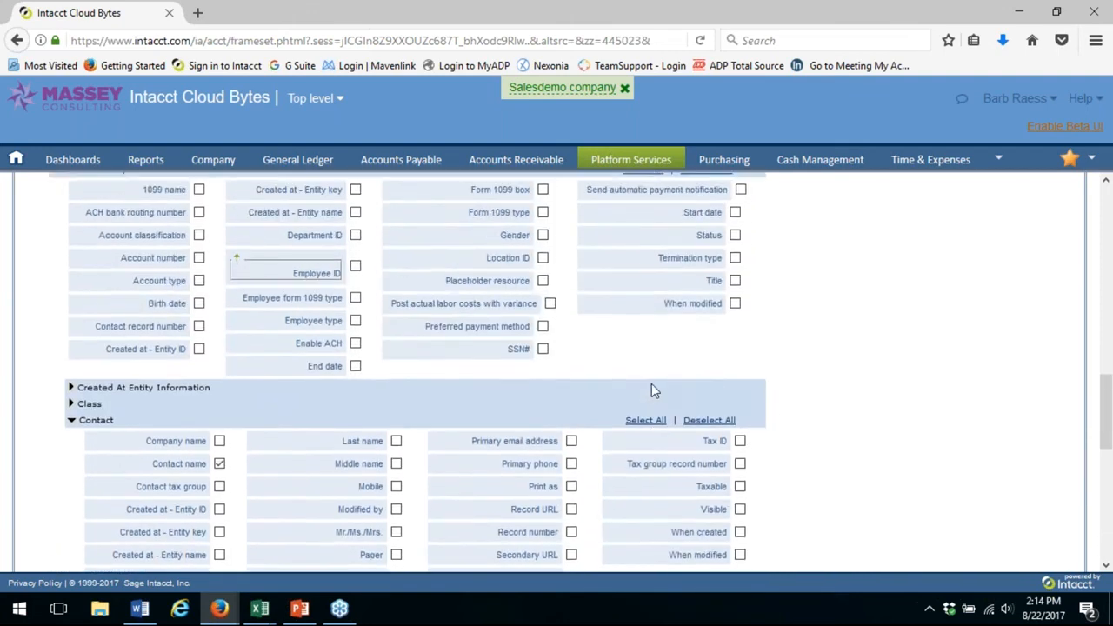
pyautogui.scroll(6, 859, 388)
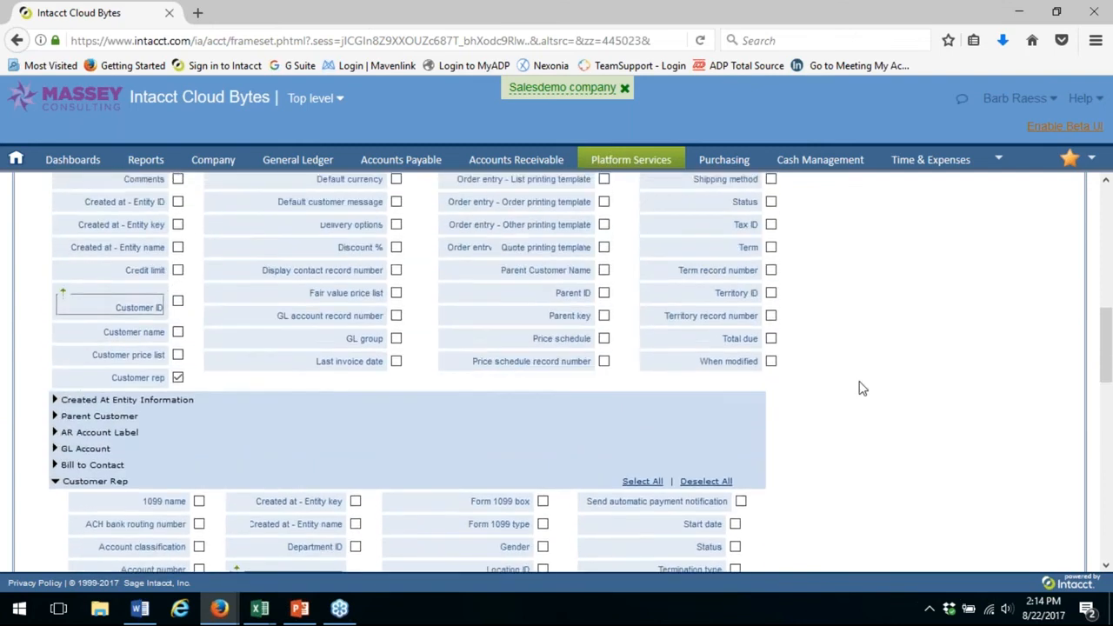
pyautogui.scroll(6, 859, 388)
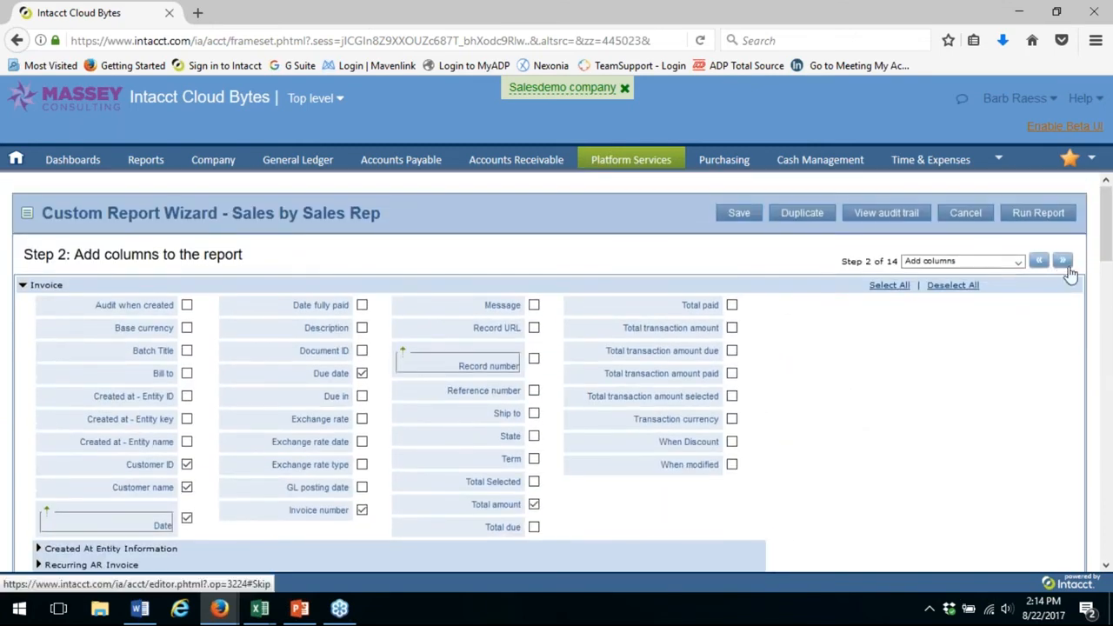
# Go to the report wizard's Group data step and add Customer ID as a grouping column under Customer
pyautogui.click(1062, 262)
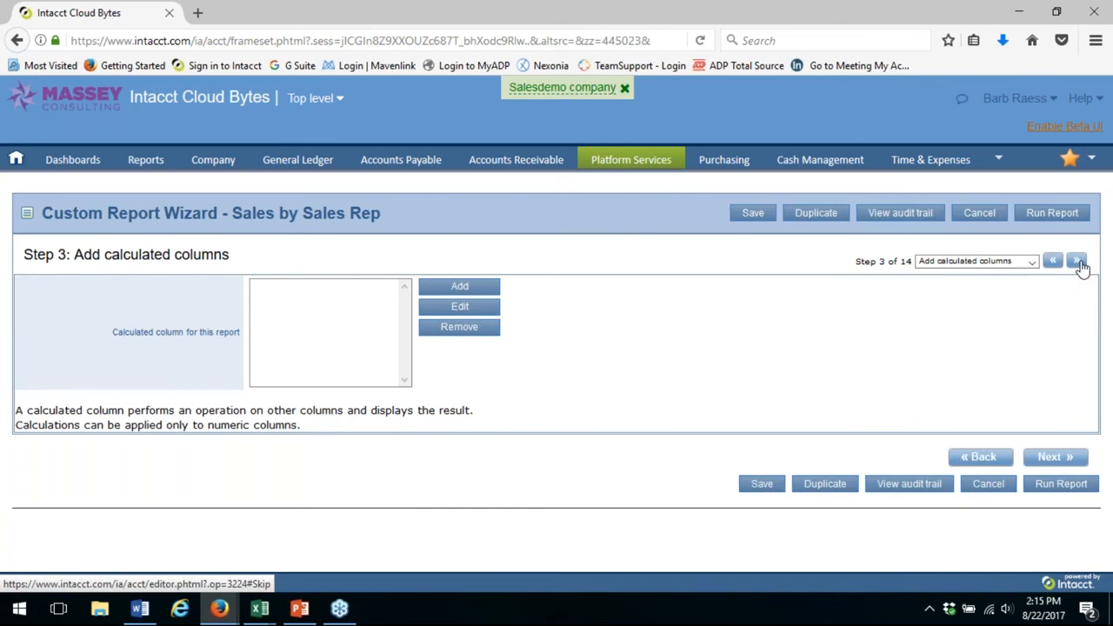
pyautogui.click(1078, 263)
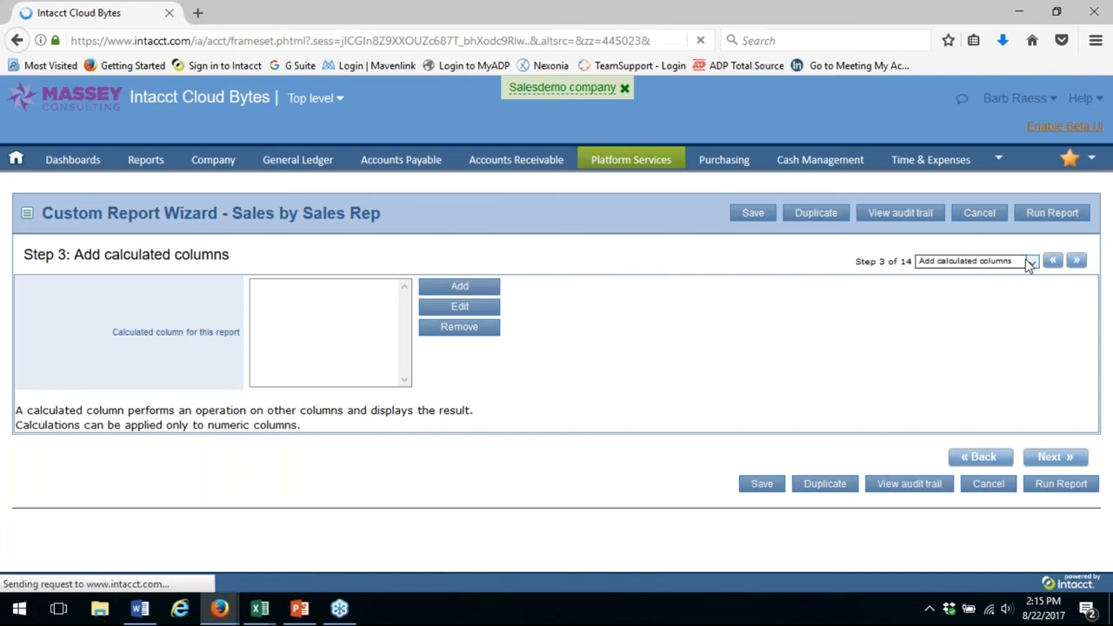
pyautogui.click(1019, 262)
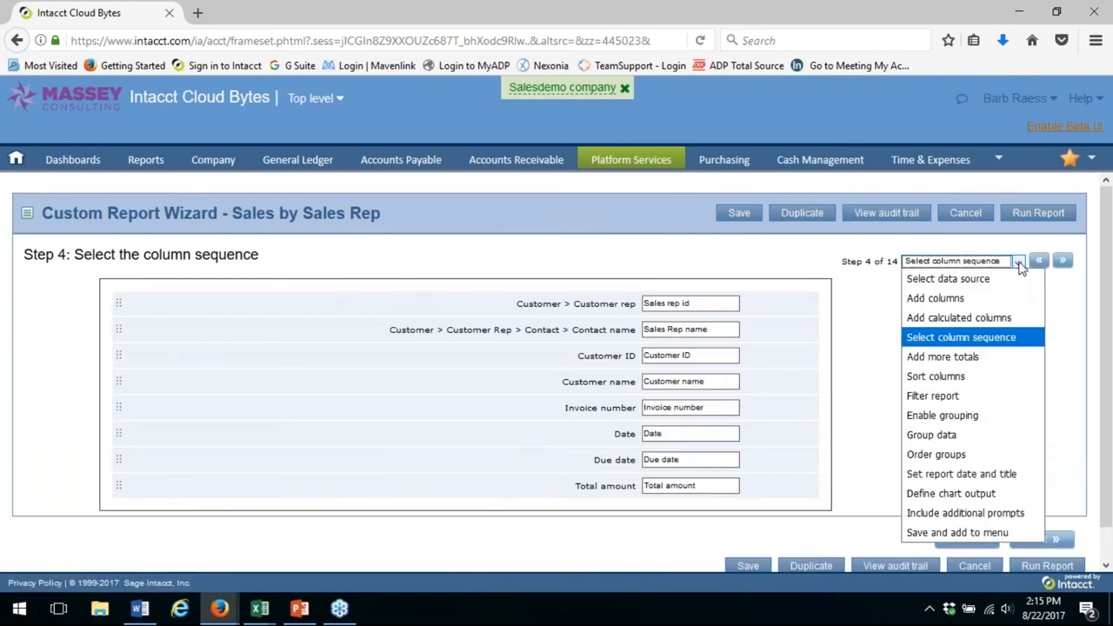
pyautogui.click(960, 434)
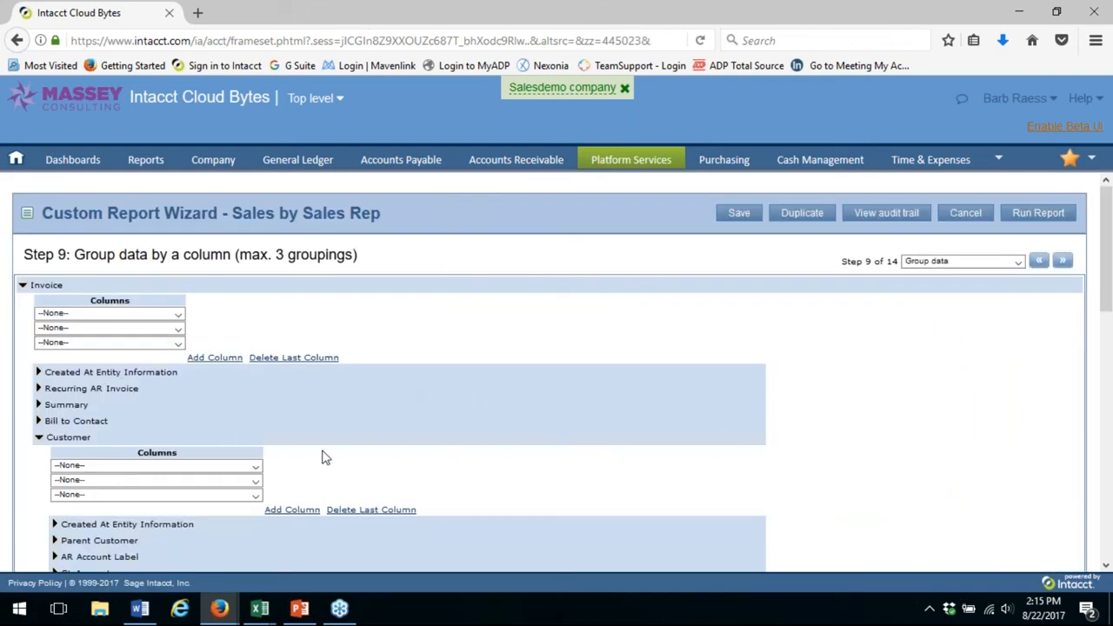
pyautogui.scroll(-2, 323, 455)
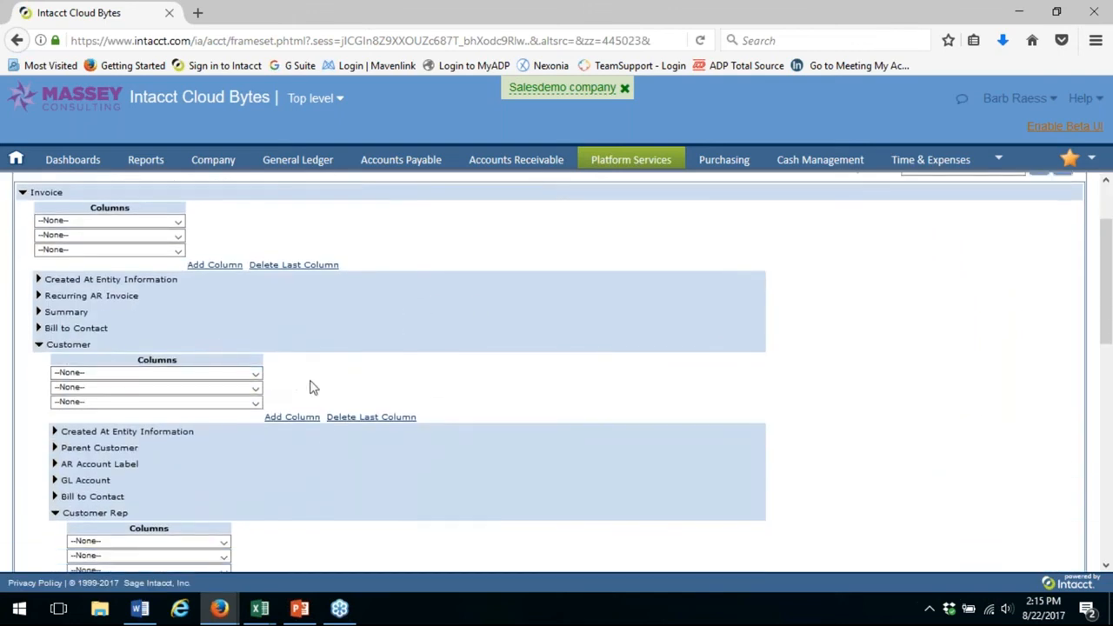
pyautogui.scroll(2, 311, 380)
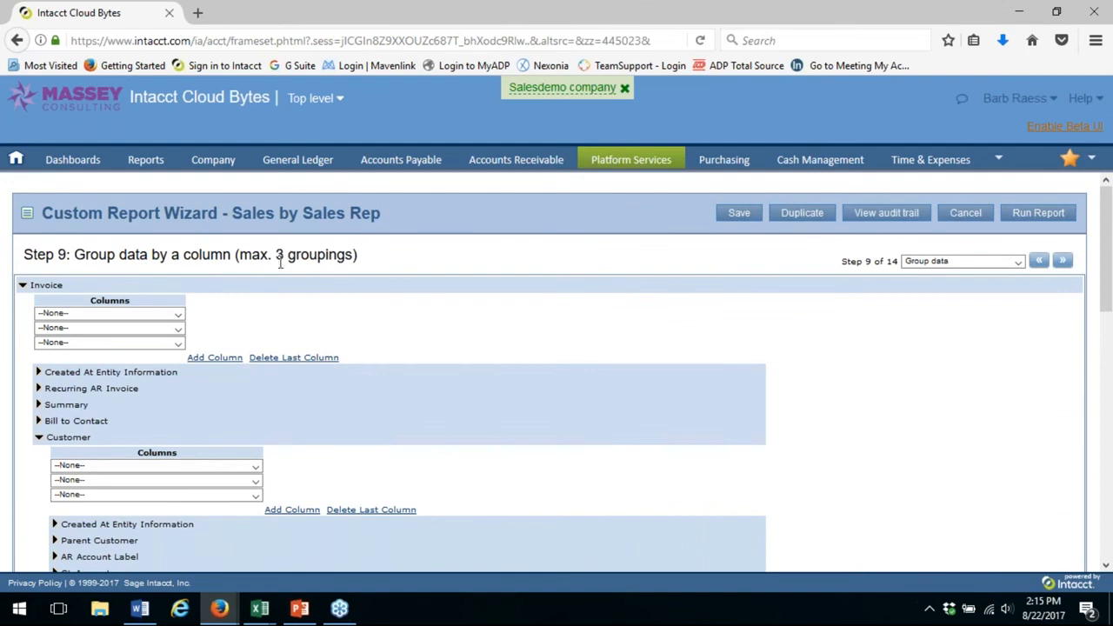
pyautogui.click(256, 468)
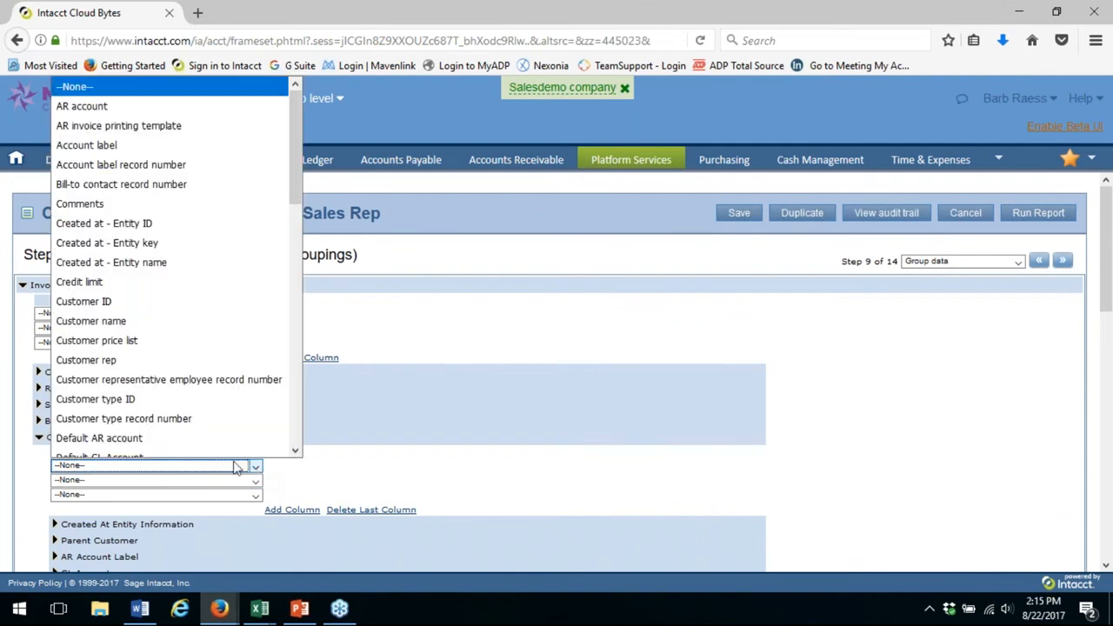
pyautogui.click(83, 296)
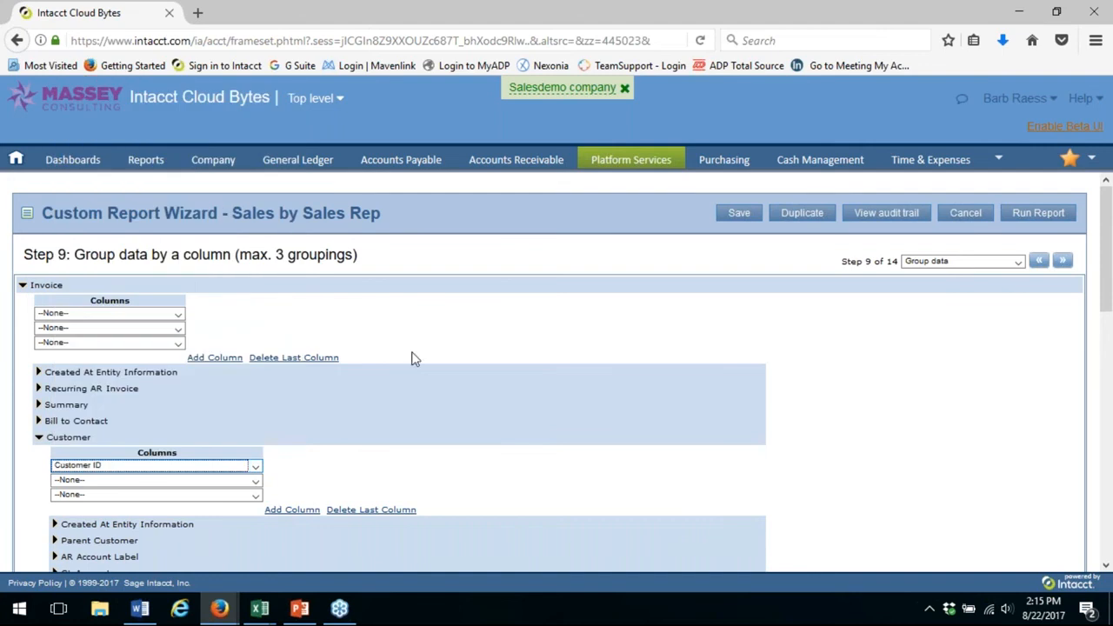
# Run the Sales by Sales Rep report, view the grouped output, and close the report window
pyautogui.click(1036, 214)
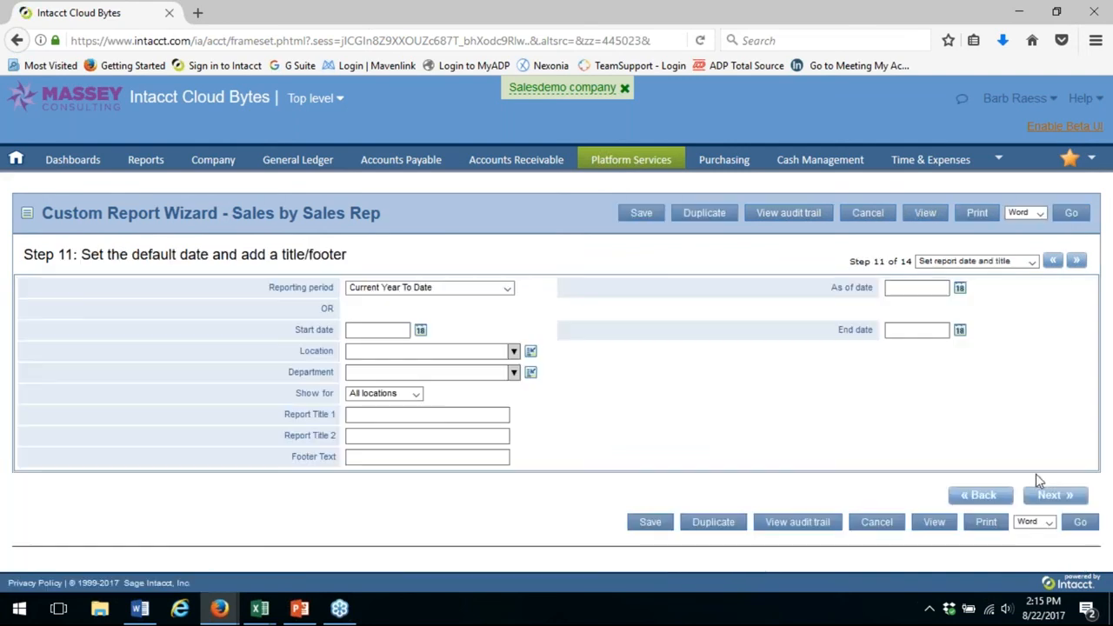
pyautogui.click(922, 215)
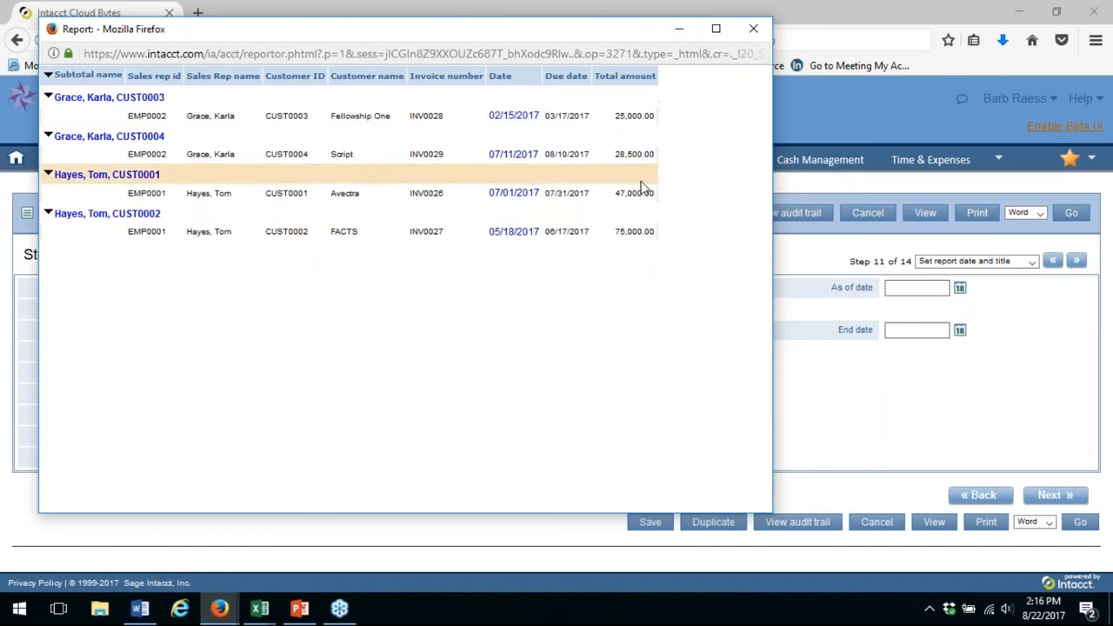
pyautogui.click(750, 29)
pyautogui.click(545, 169)
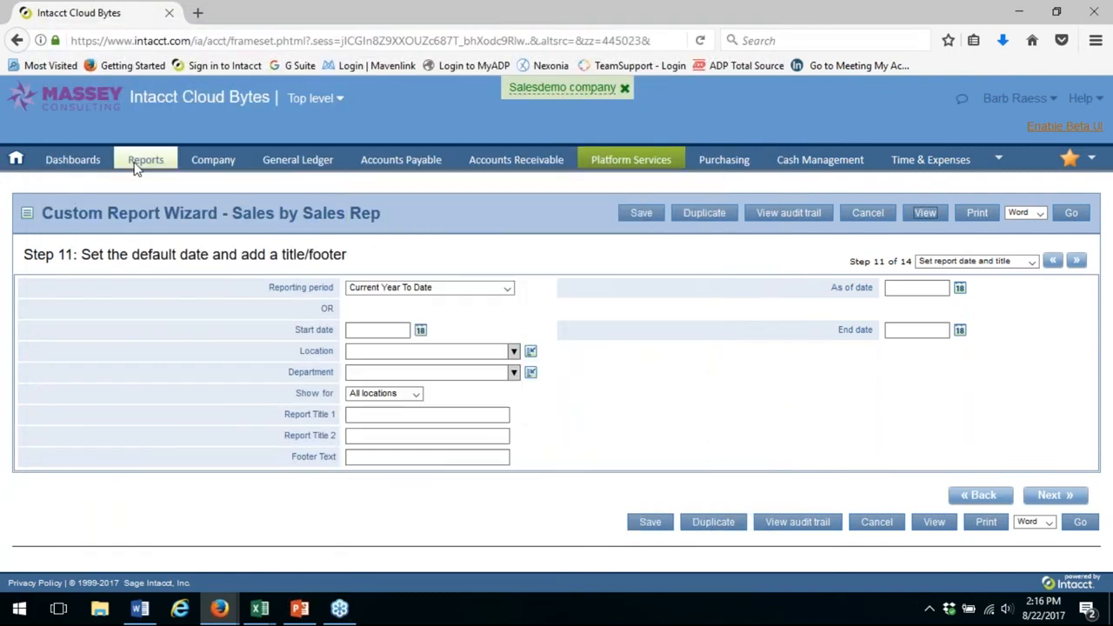
pyautogui.click(96, 160)
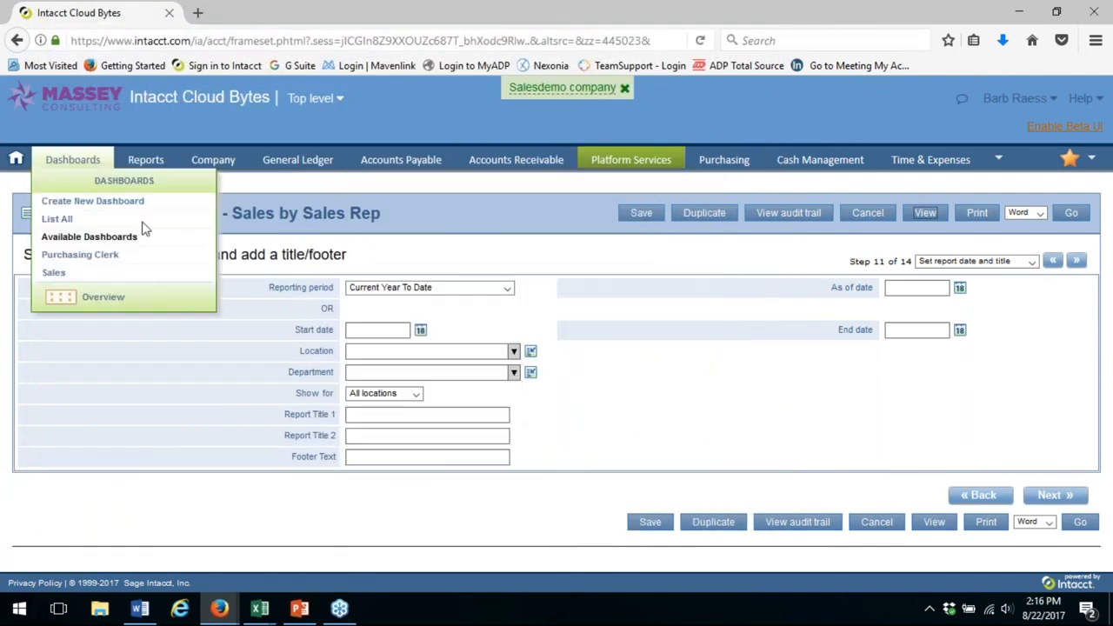
# Switch to PowerPoint, present the Questions & Answers slide full screen, and return to the report wizard in Intacct
pyautogui.click(300, 611)
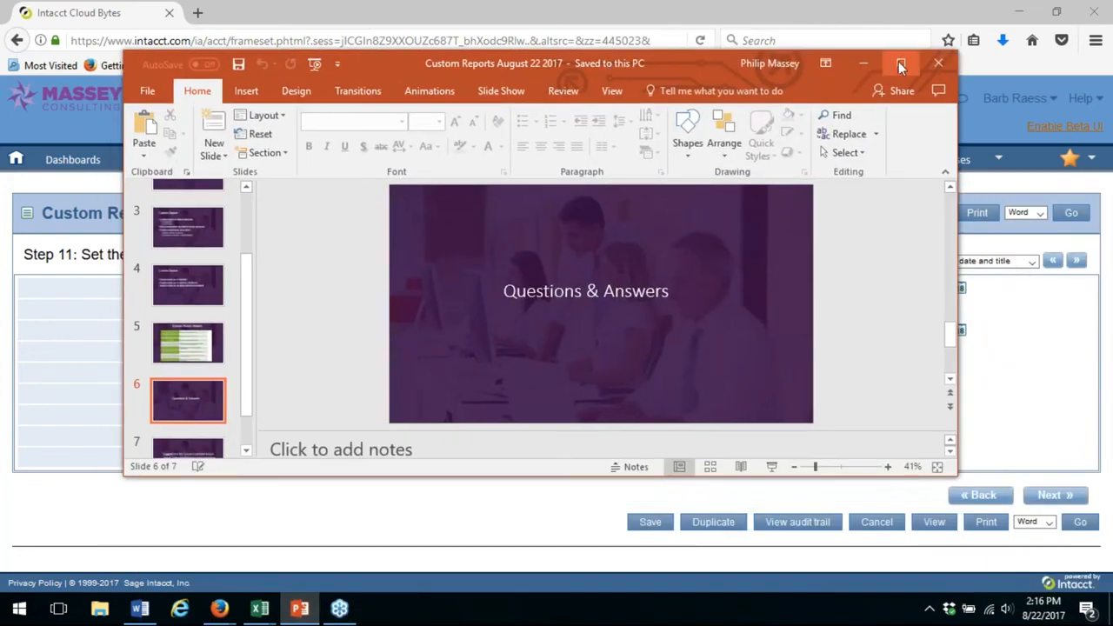
pyautogui.click(900, 62)
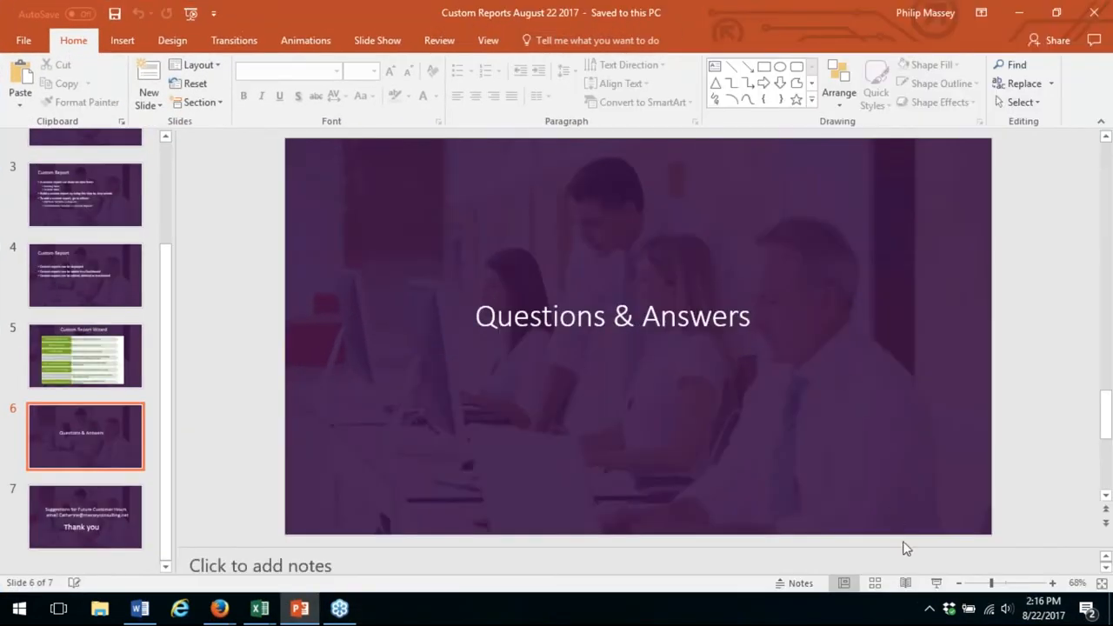
pyautogui.click(935, 582)
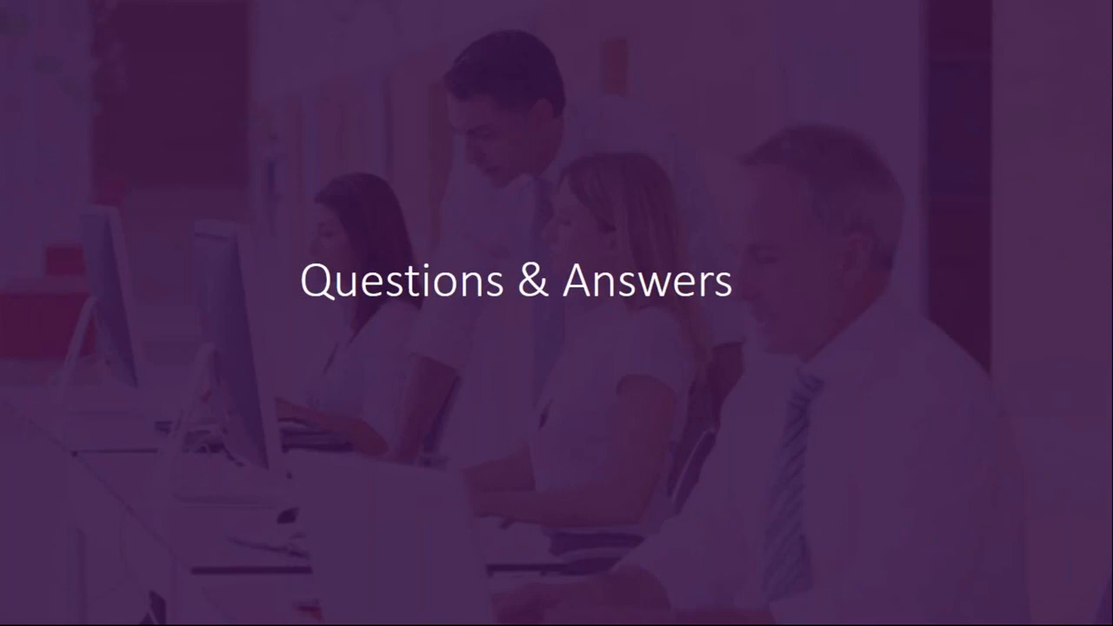
pyautogui.press('Escape')
pyautogui.moveTo(522, 11); pyautogui.dragTo(1112, 104)
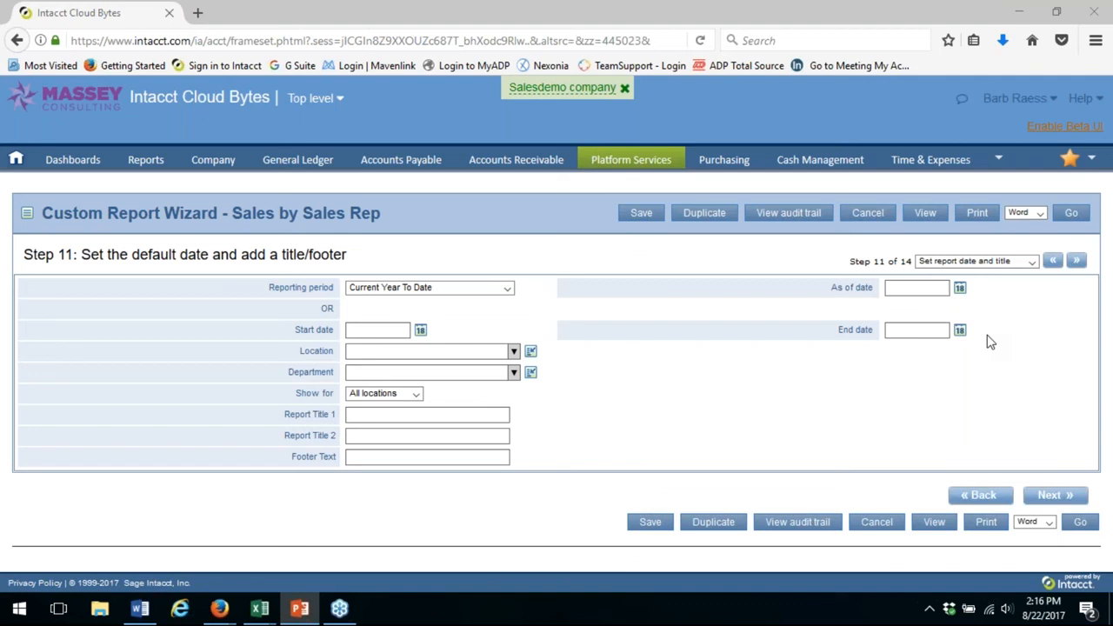
# Open the Bills Register report from the Accounts Payable registers and look over its filter and format settings
pyautogui.click(405, 160)
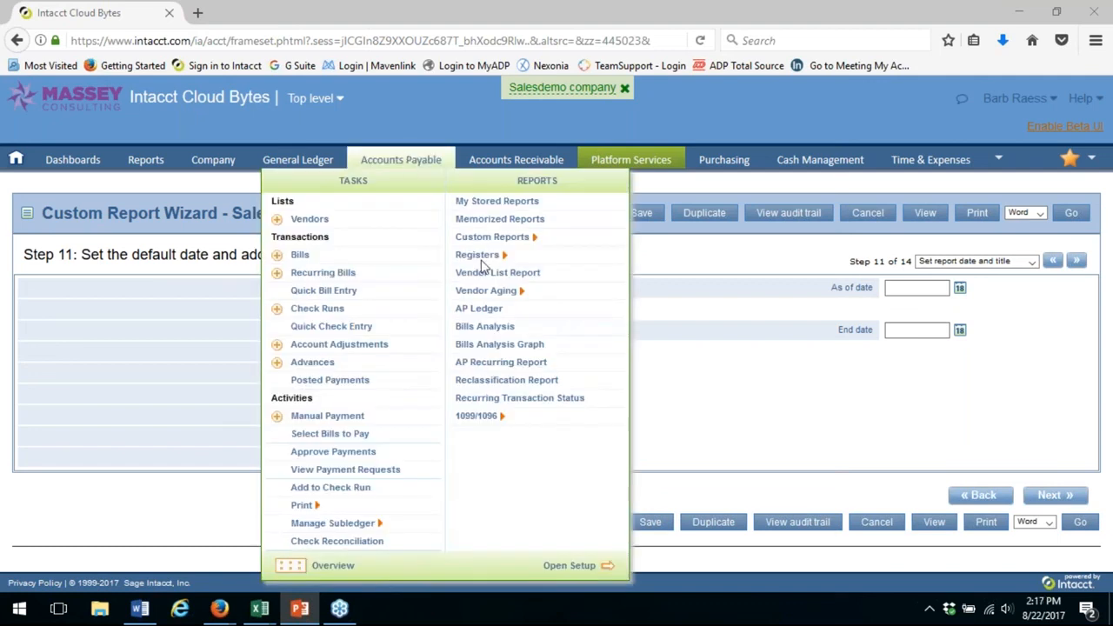
pyautogui.moveTo(483, 263)
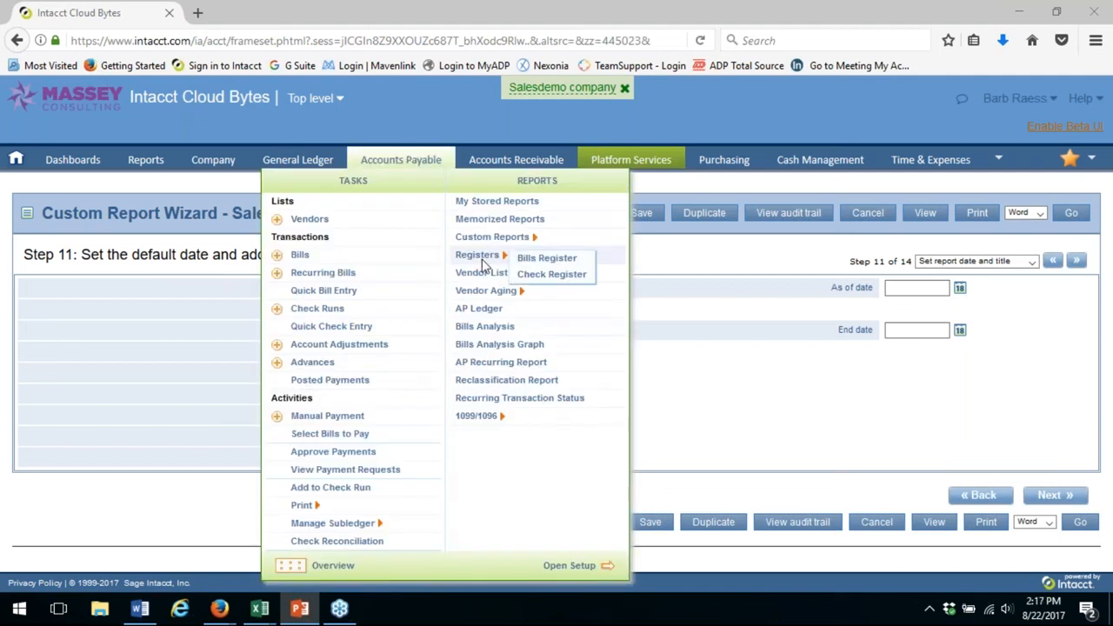
pyautogui.click(550, 273)
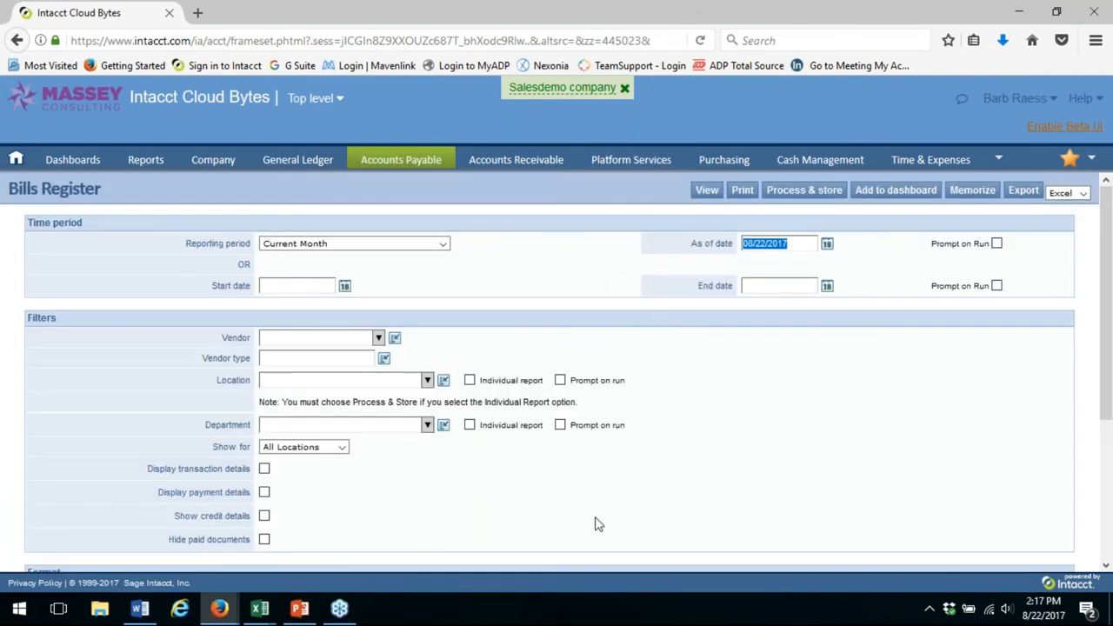
pyautogui.scroll(-1, 596, 525)
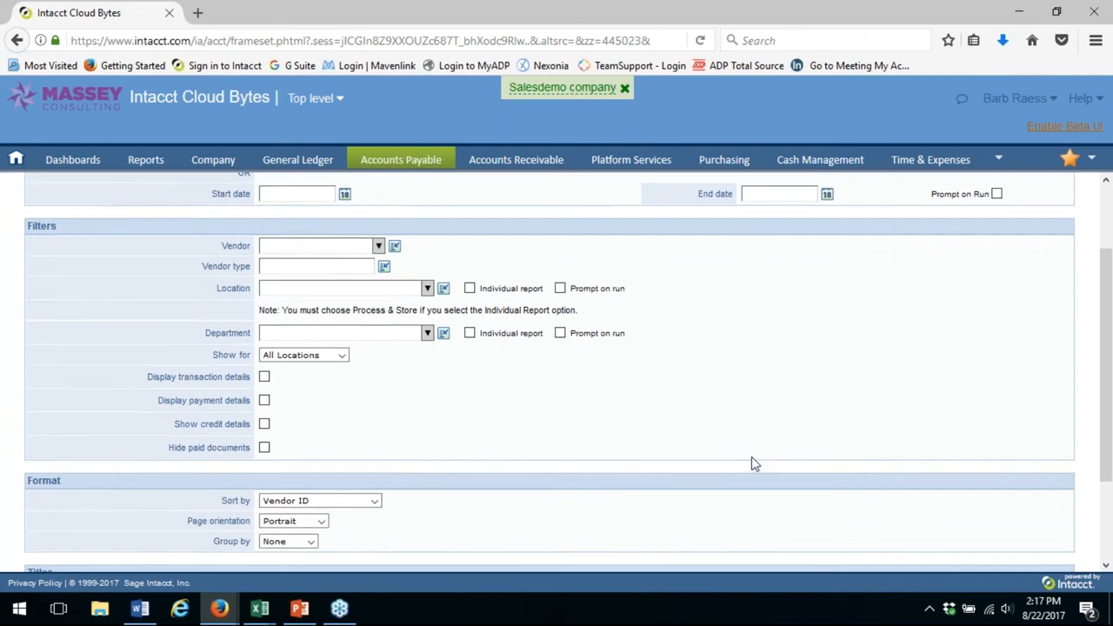
pyautogui.scroll(2, 765, 290)
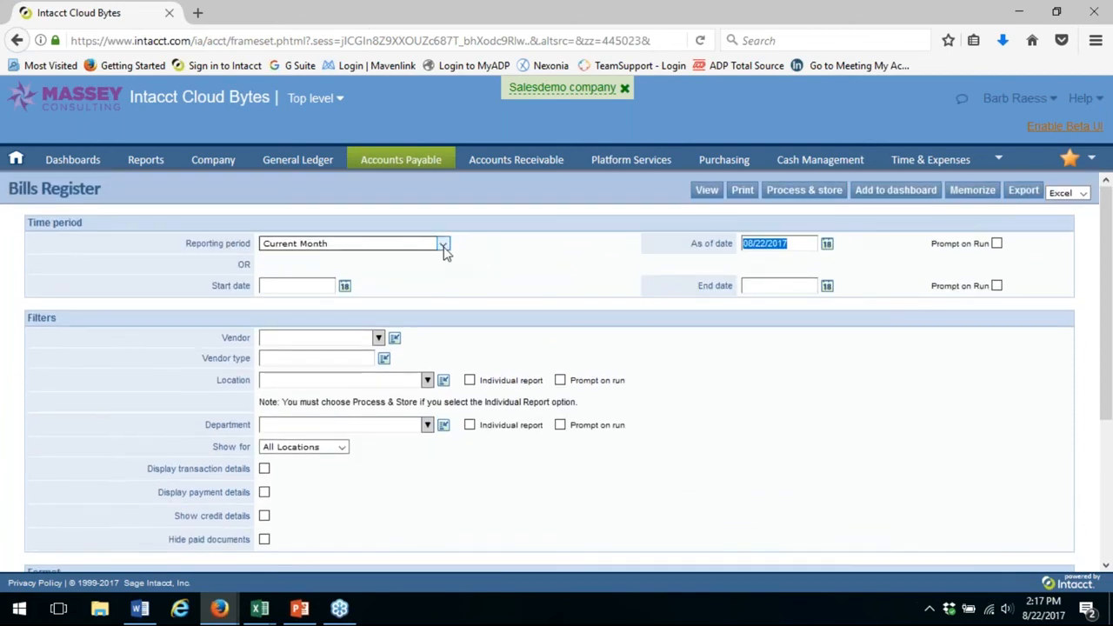
# Set the Bills Register's reporting period to Current Year To Date, hide paid documents, and view the report
pyautogui.click(442, 244)
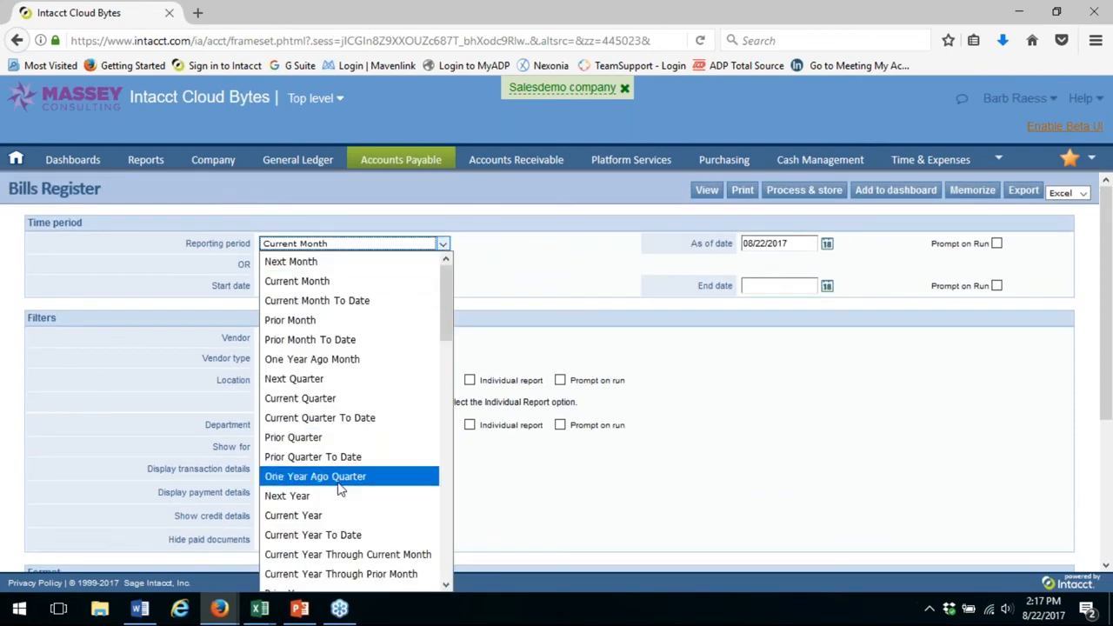
pyautogui.click(335, 537)
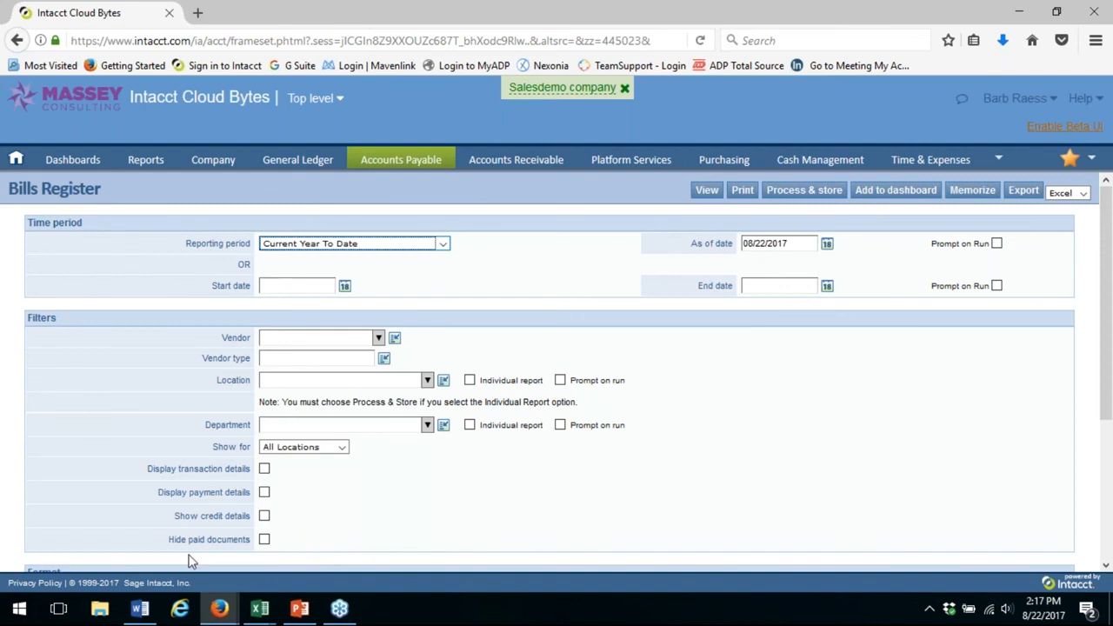
pyautogui.click(264, 540)
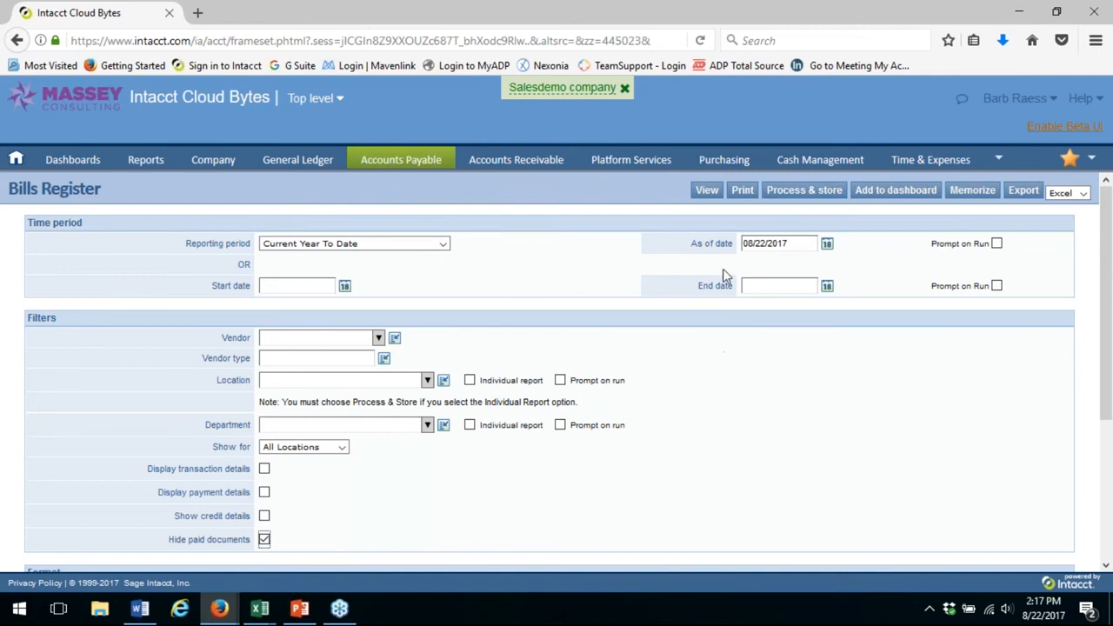
pyautogui.click(708, 193)
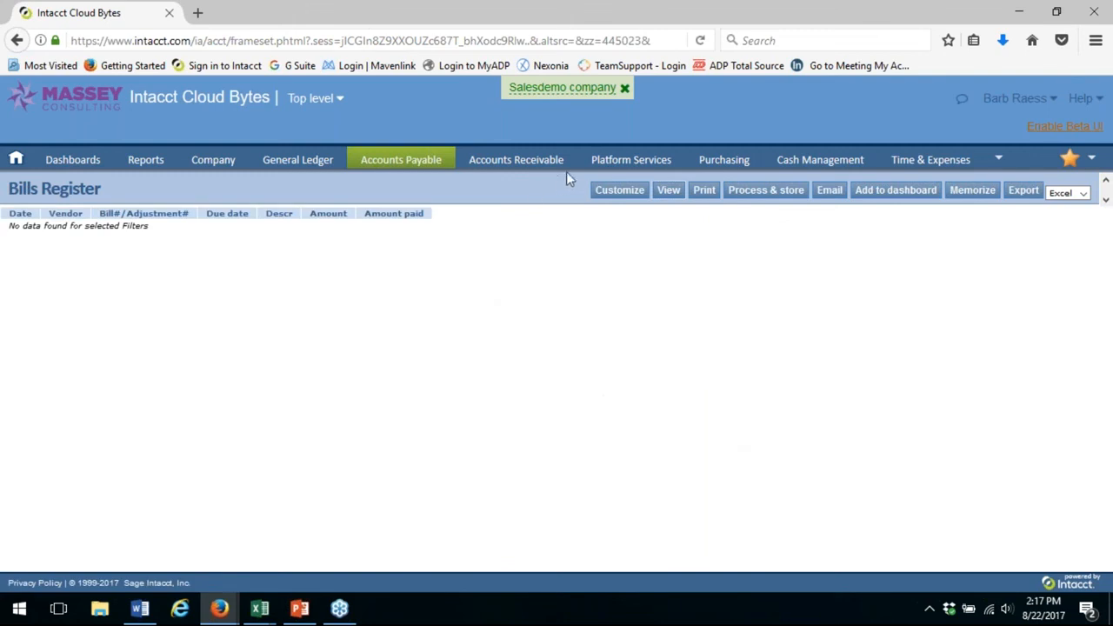
# Return to the Bills Register's customization settings and turn off hiding paid documents
pyautogui.click(599, 192)
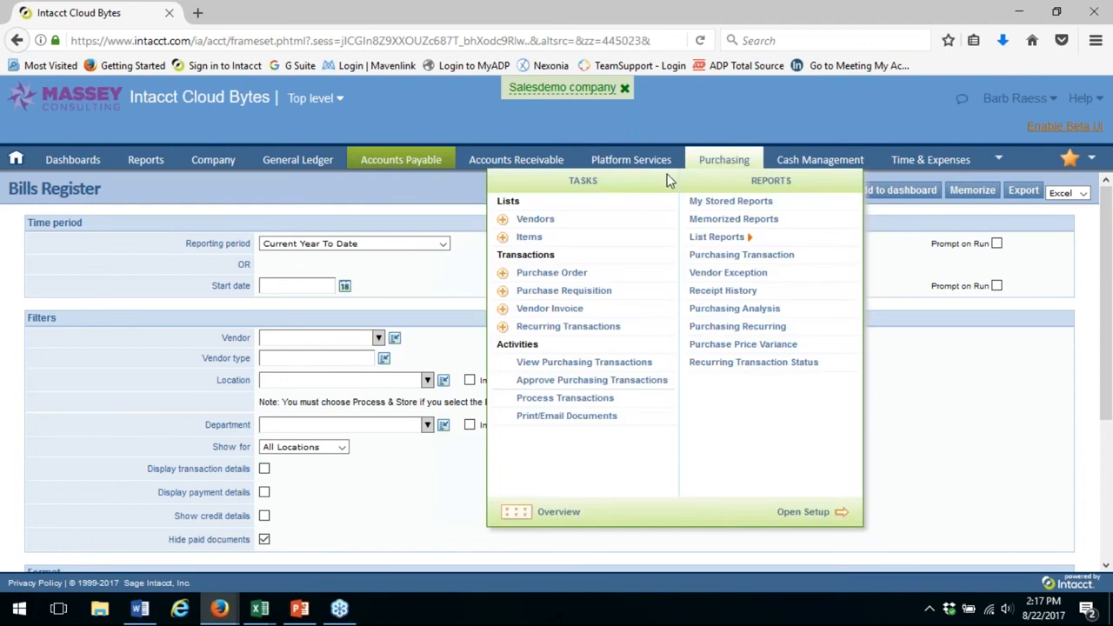
pyautogui.moveTo(439, 166)
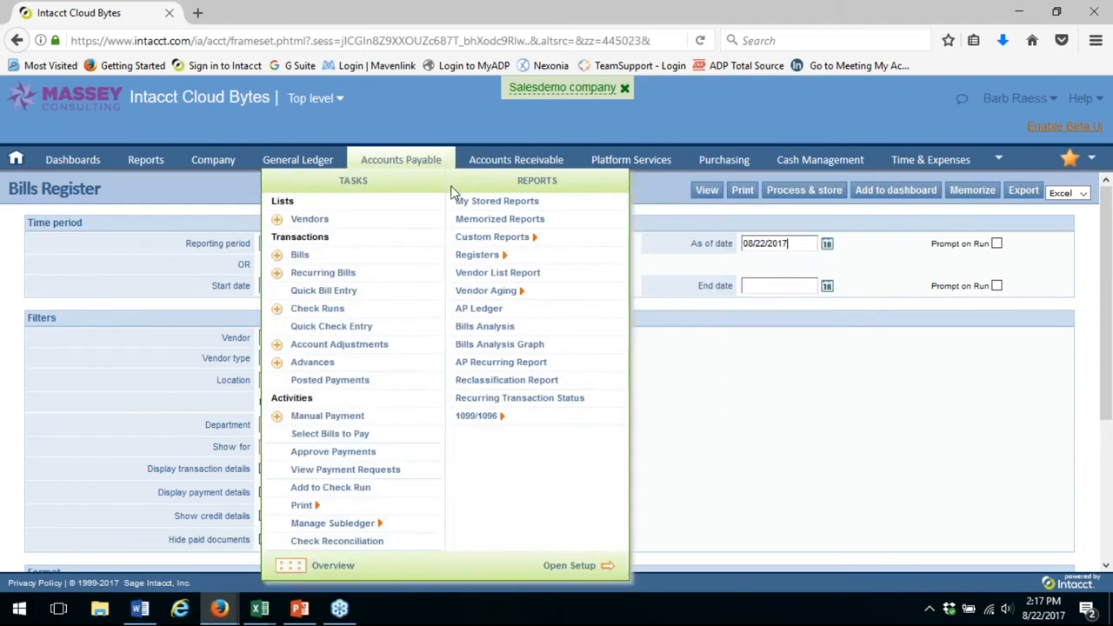
pyautogui.moveTo(463, 258)
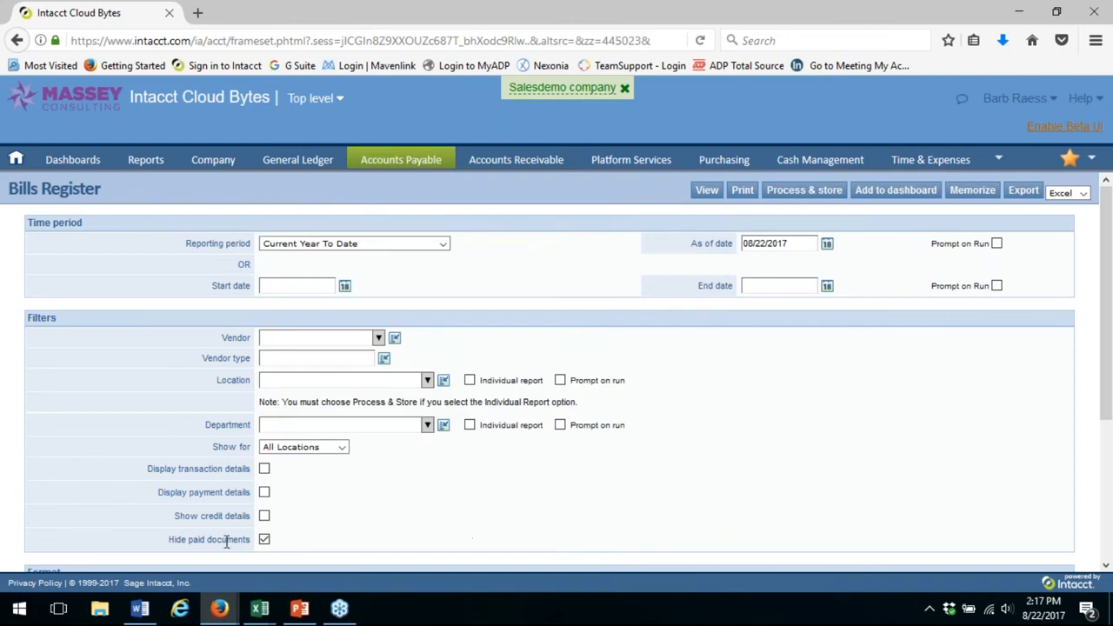
pyautogui.click(264, 540)
pyautogui.moveTo(292, 602)
# Open the Budgets list in the General Ledger
pyautogui.moveTo(322, 165)
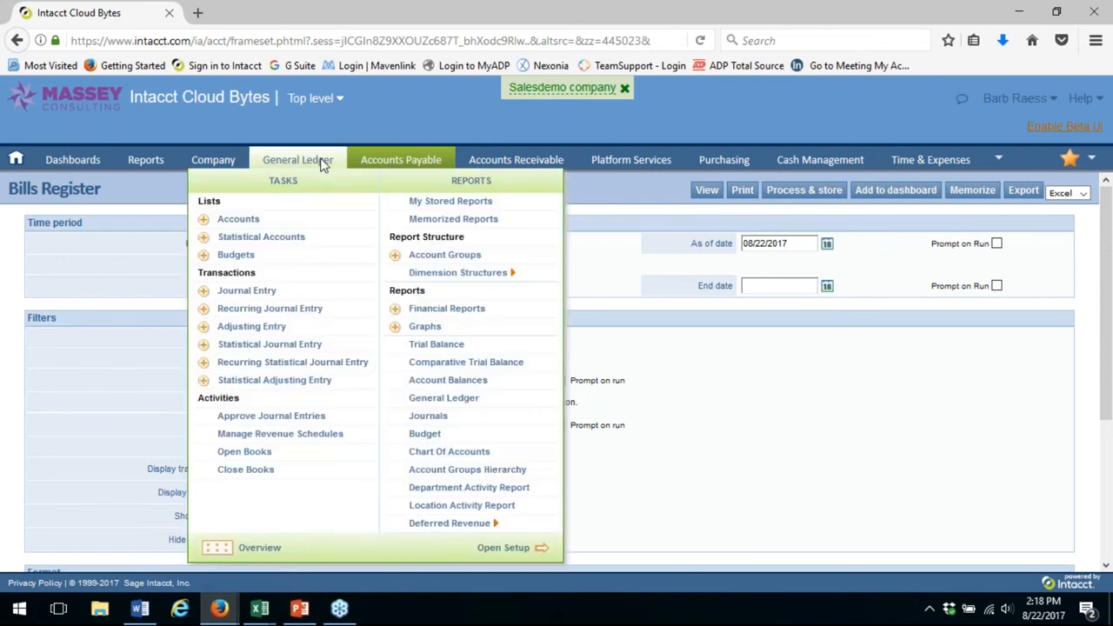
pyautogui.click(221, 255)
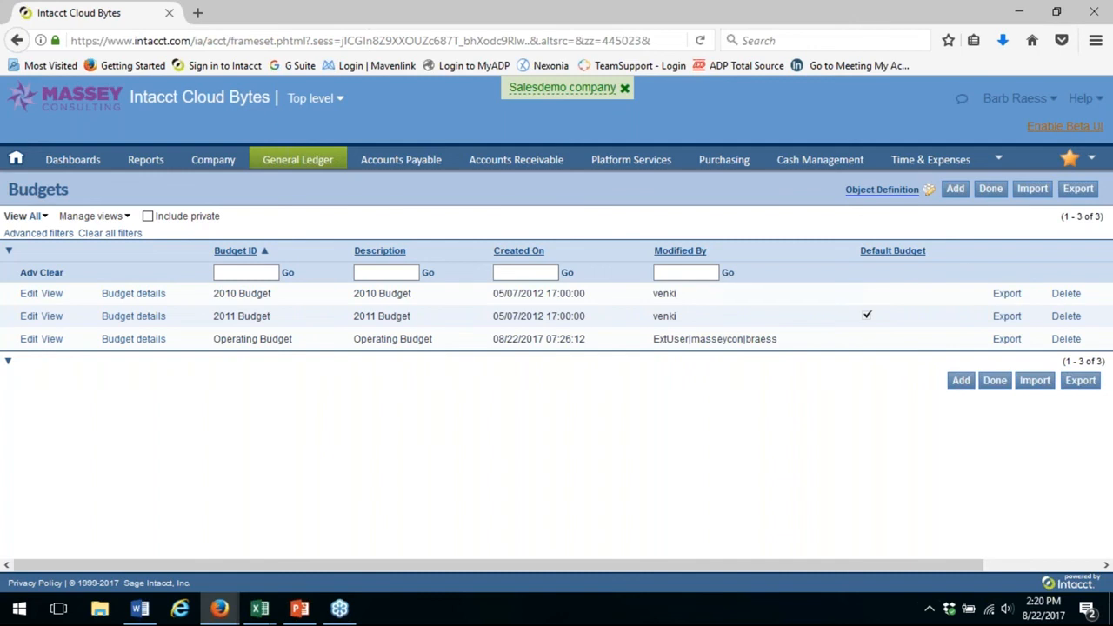
# Switch to the PowerPoint presentation, maximize it, start the slide show from Questions & Answers, and advance to the closing Thank you slide
pyautogui.moveTo(1112, 104); pyautogui.dragTo(593, 53)
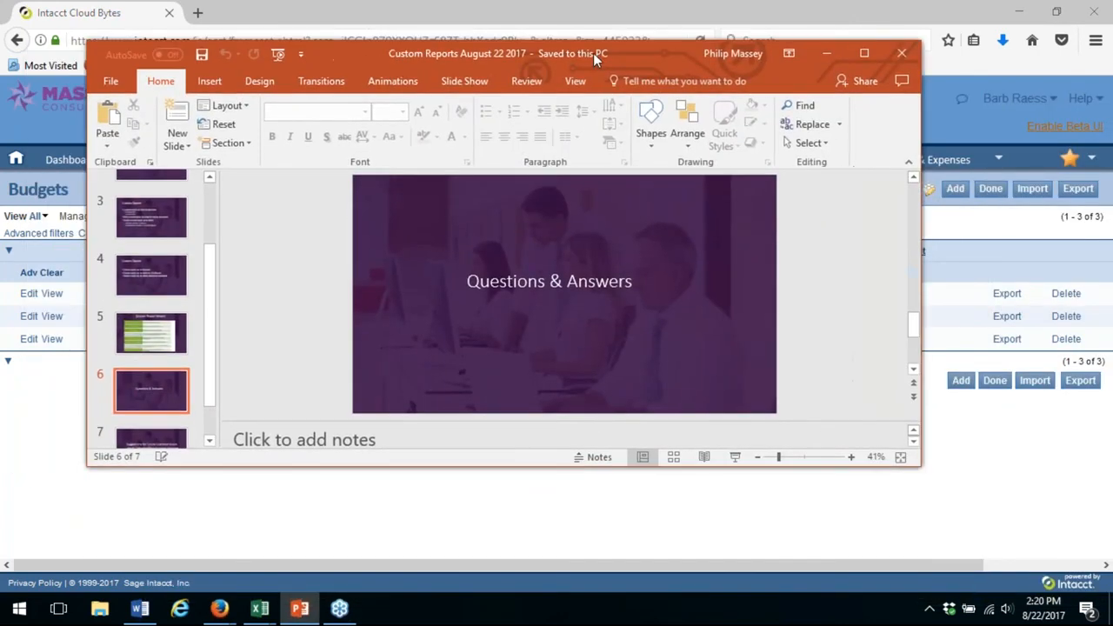
pyautogui.click(864, 57)
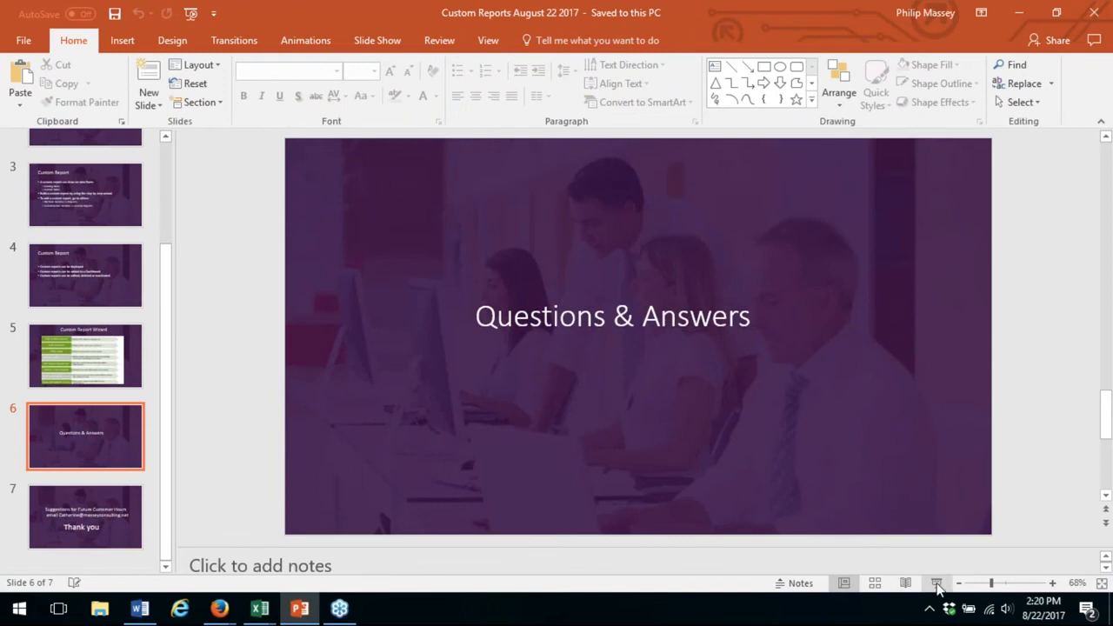
pyautogui.click(936, 582)
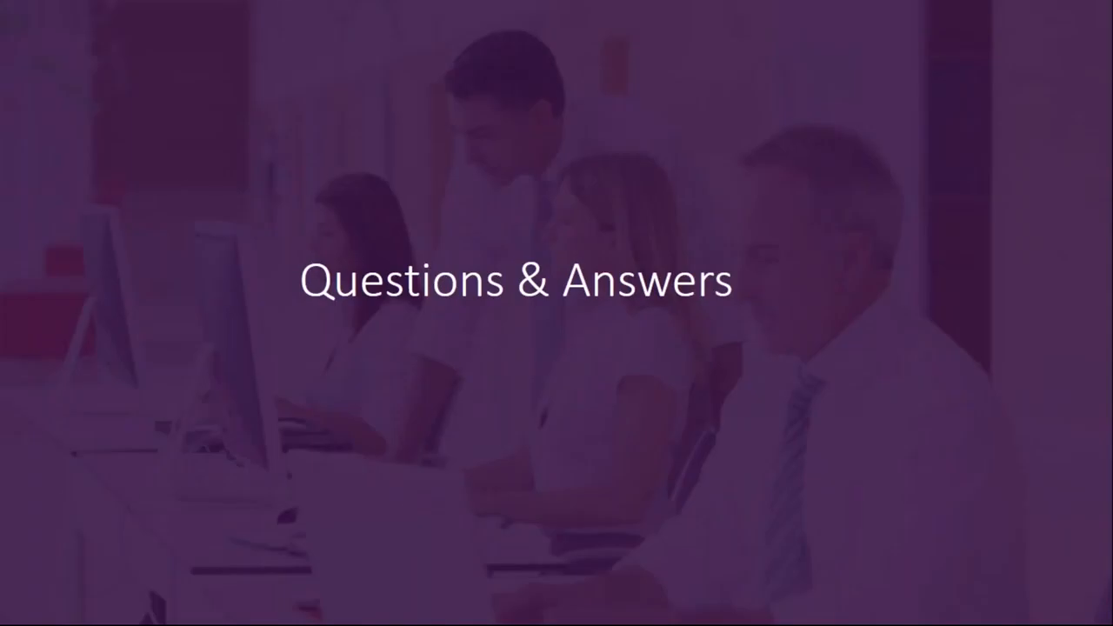
pyautogui.press('Right')
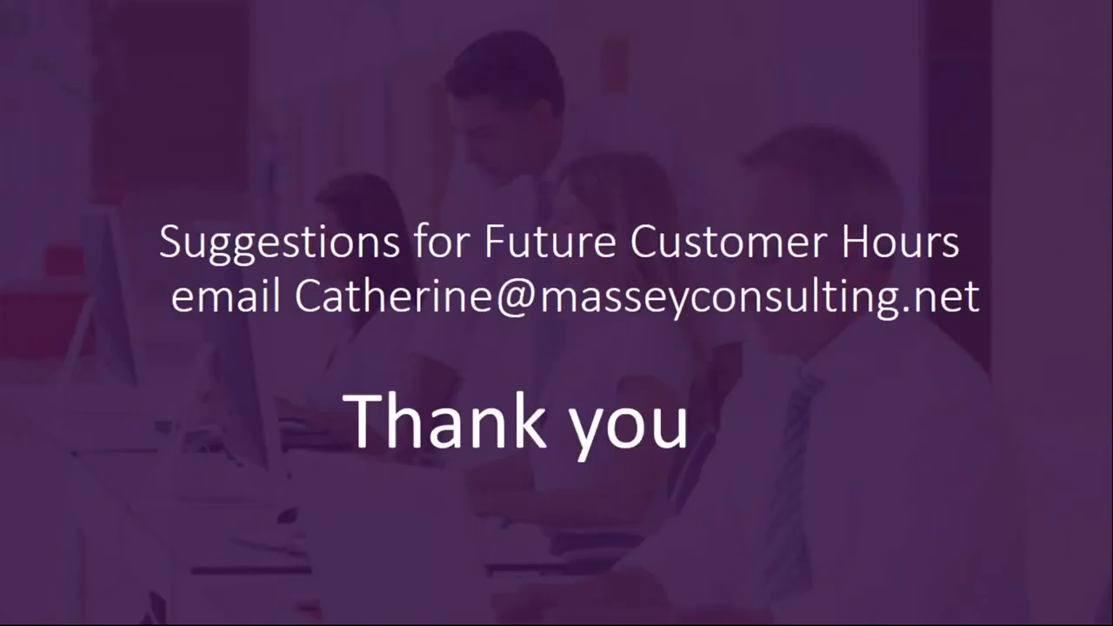